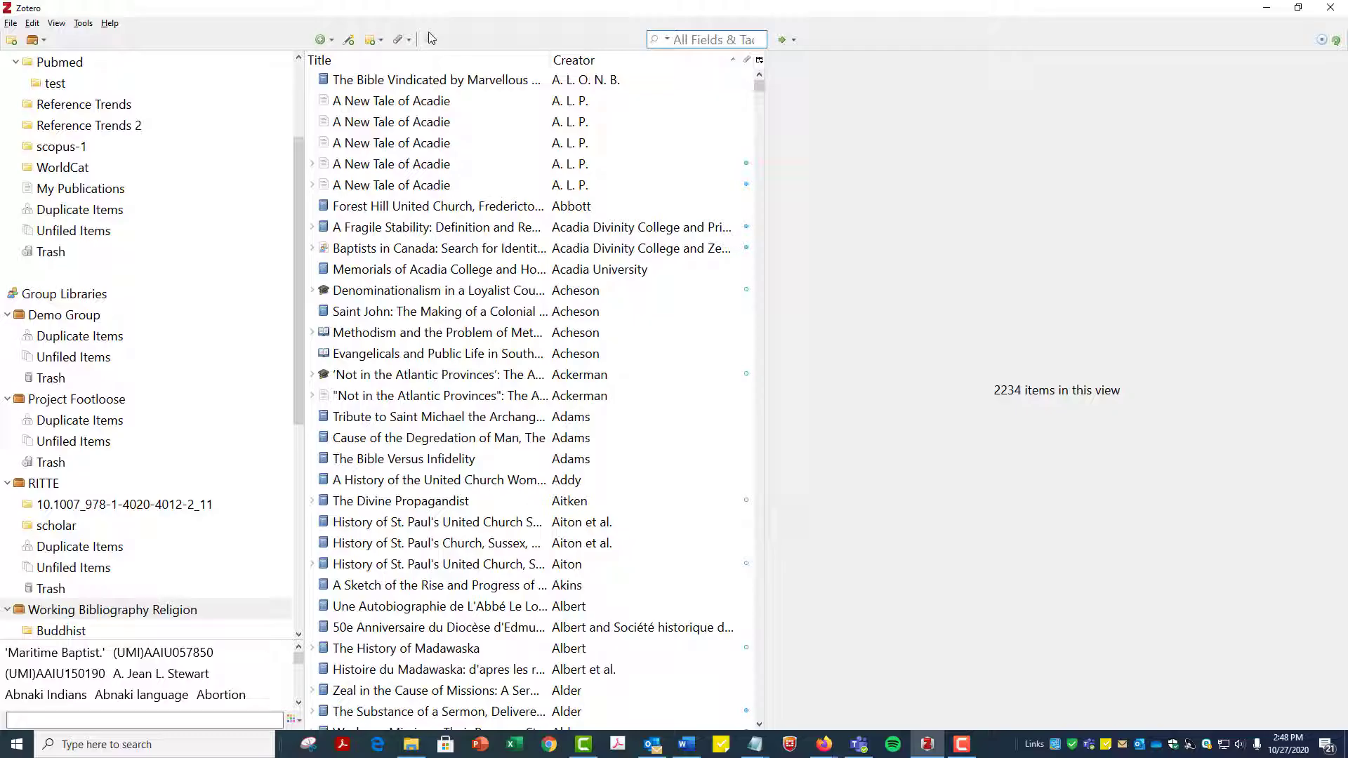
Reinstall Zotero's Microsoft Word add-in from the Cite > Word Processors preferences and confirm
{"action": "left_click", "coordinate": [34, 28]}
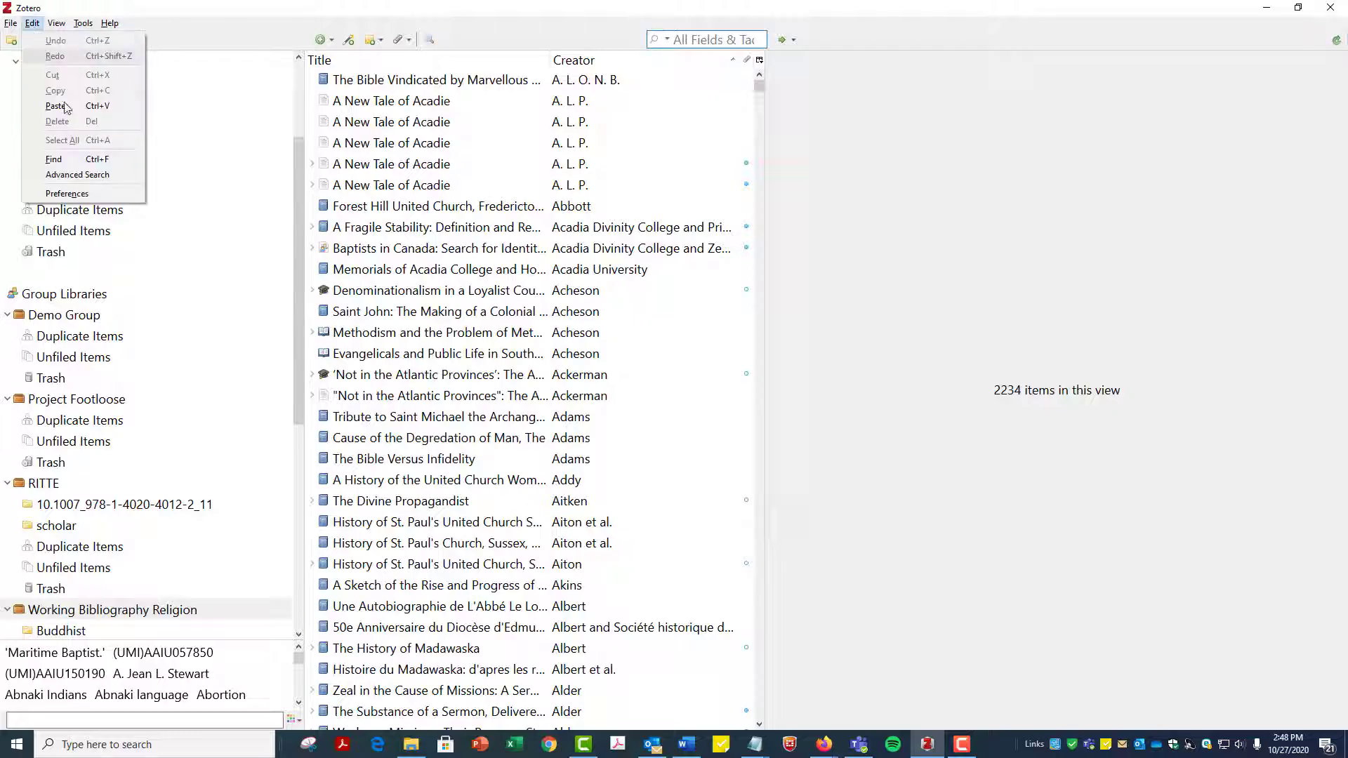
{"action": "left_click", "coordinate": [74, 195]}
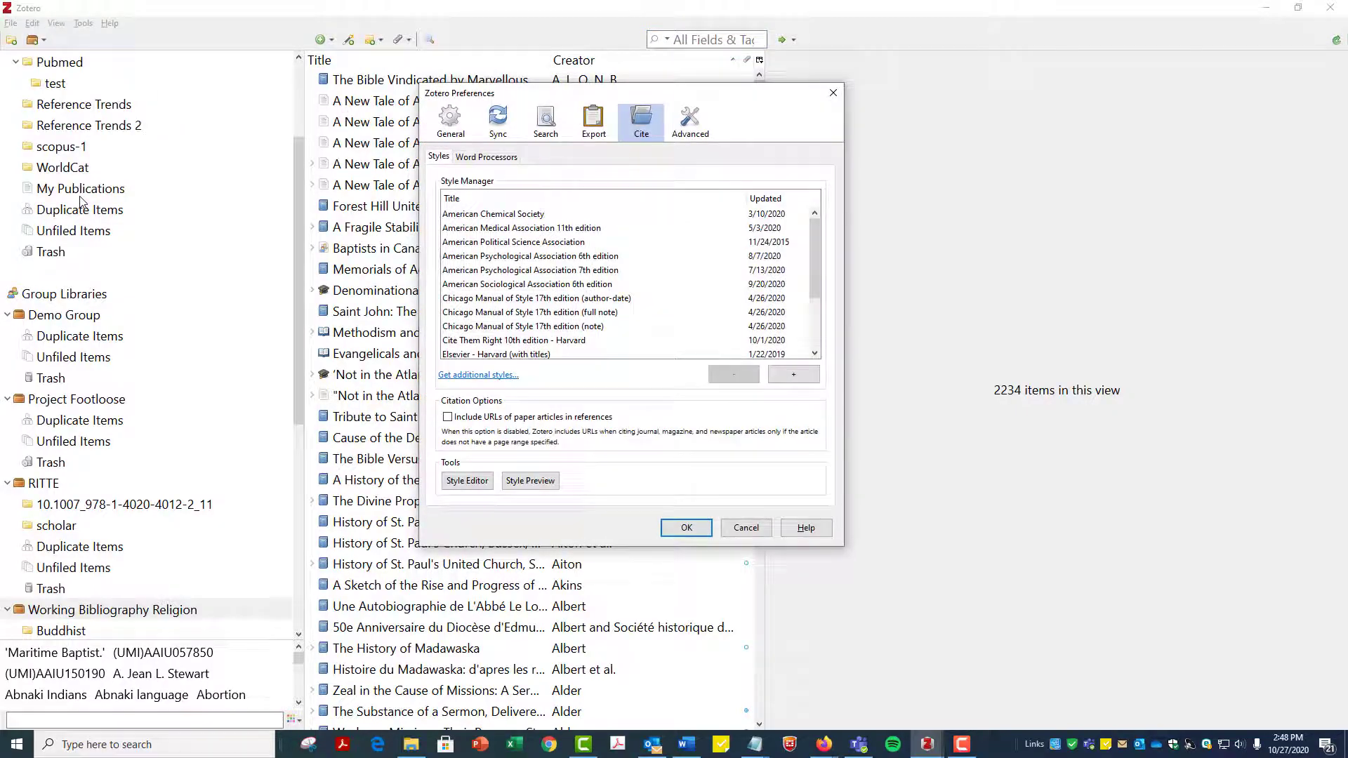
{"action": "left_click", "coordinate": [502, 164]}
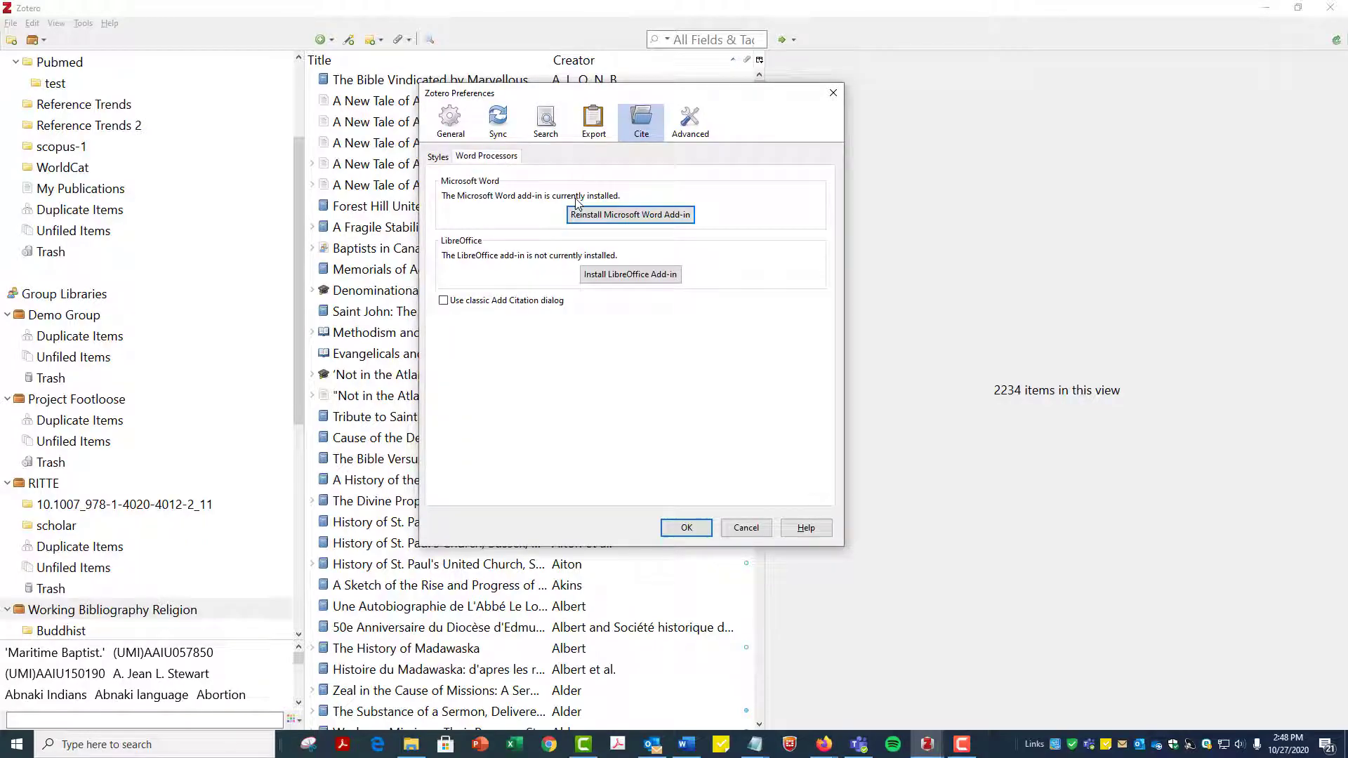
{"action": "left_click", "coordinate": [663, 223]}
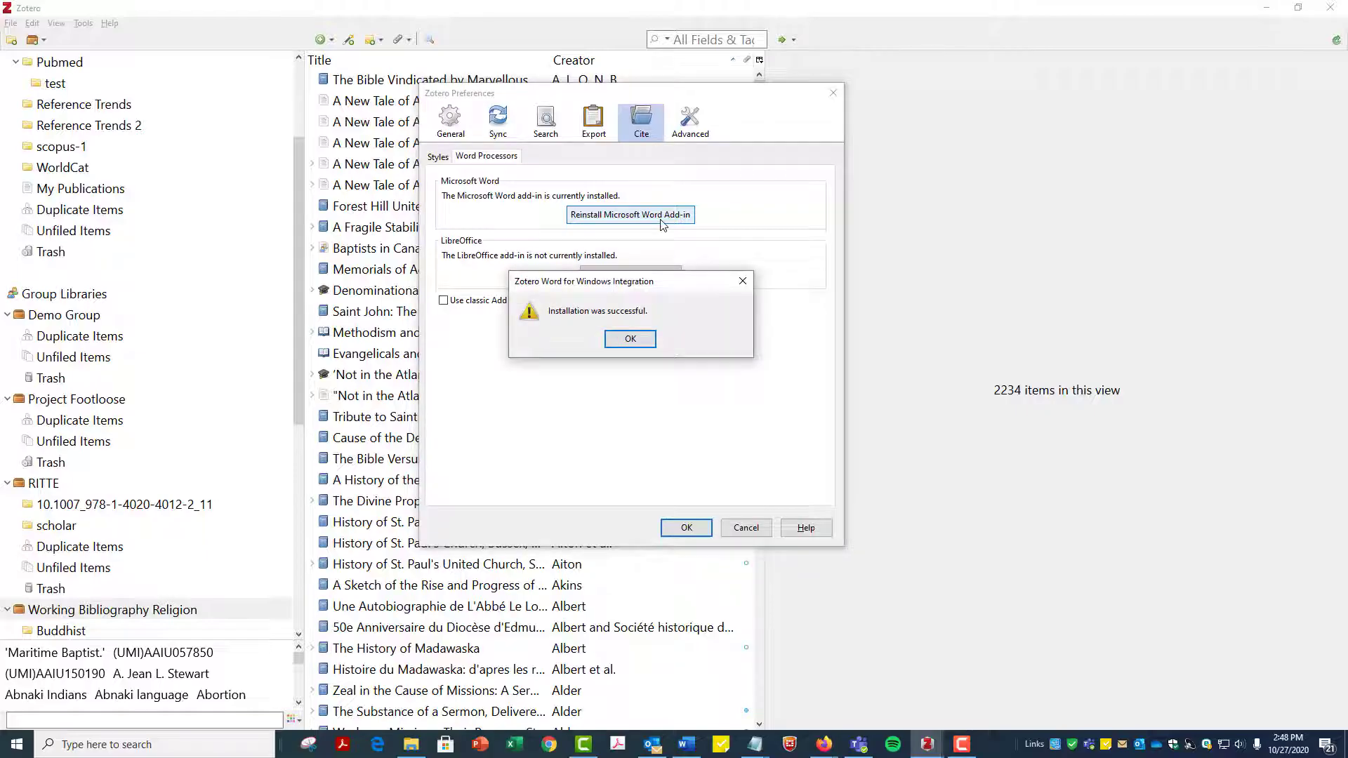
{"action": "left_click", "coordinate": [636, 342]}
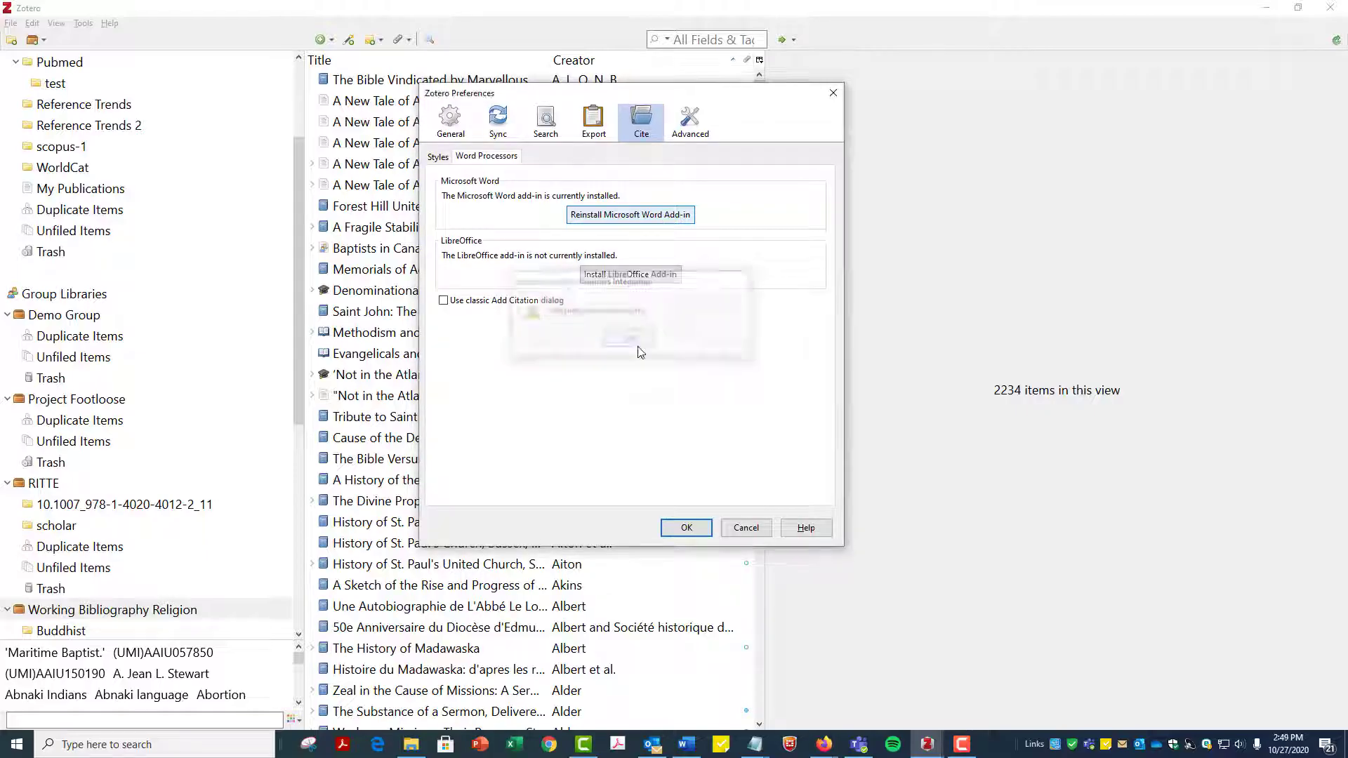
{"action": "left_click", "coordinate": [697, 527]}
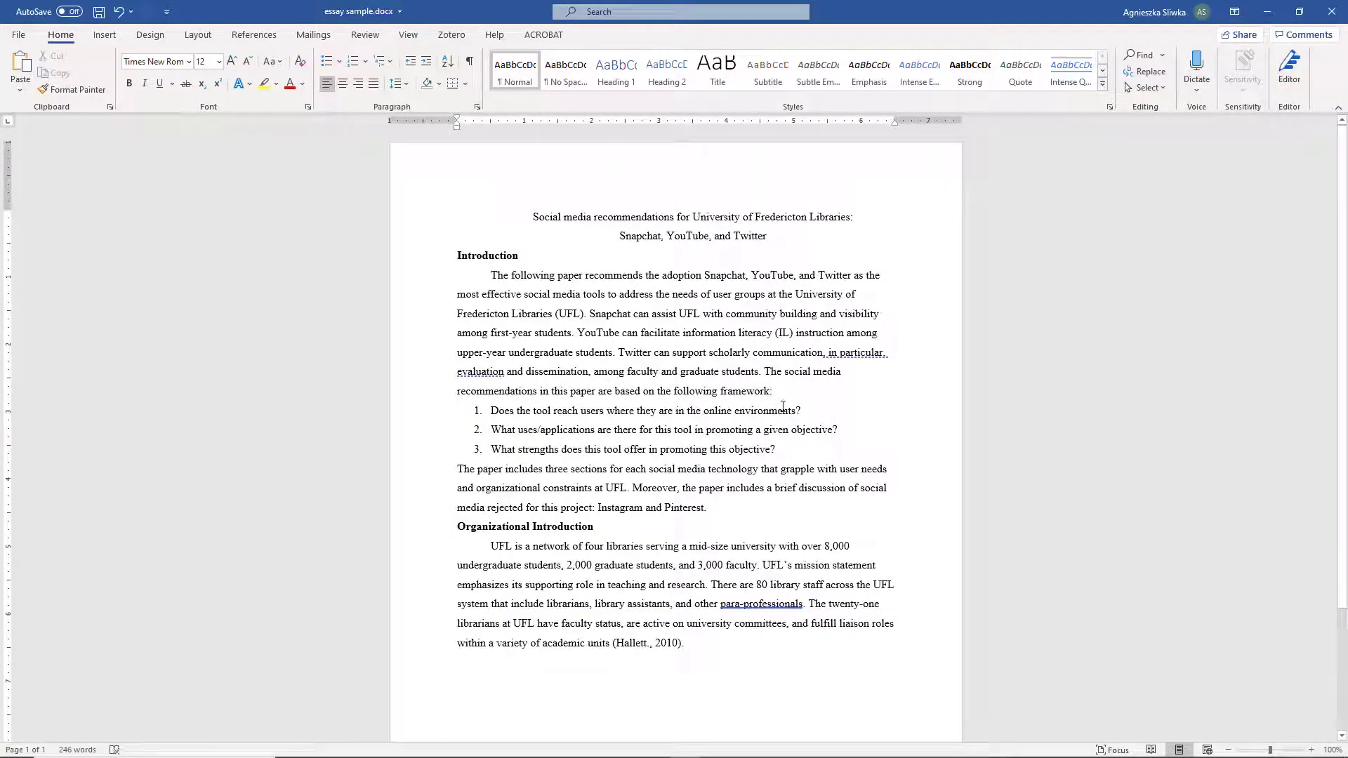
Open the Zotero Document Preferences for the essay sample in Word
{"action": "left_click", "coordinate": [452, 34]}
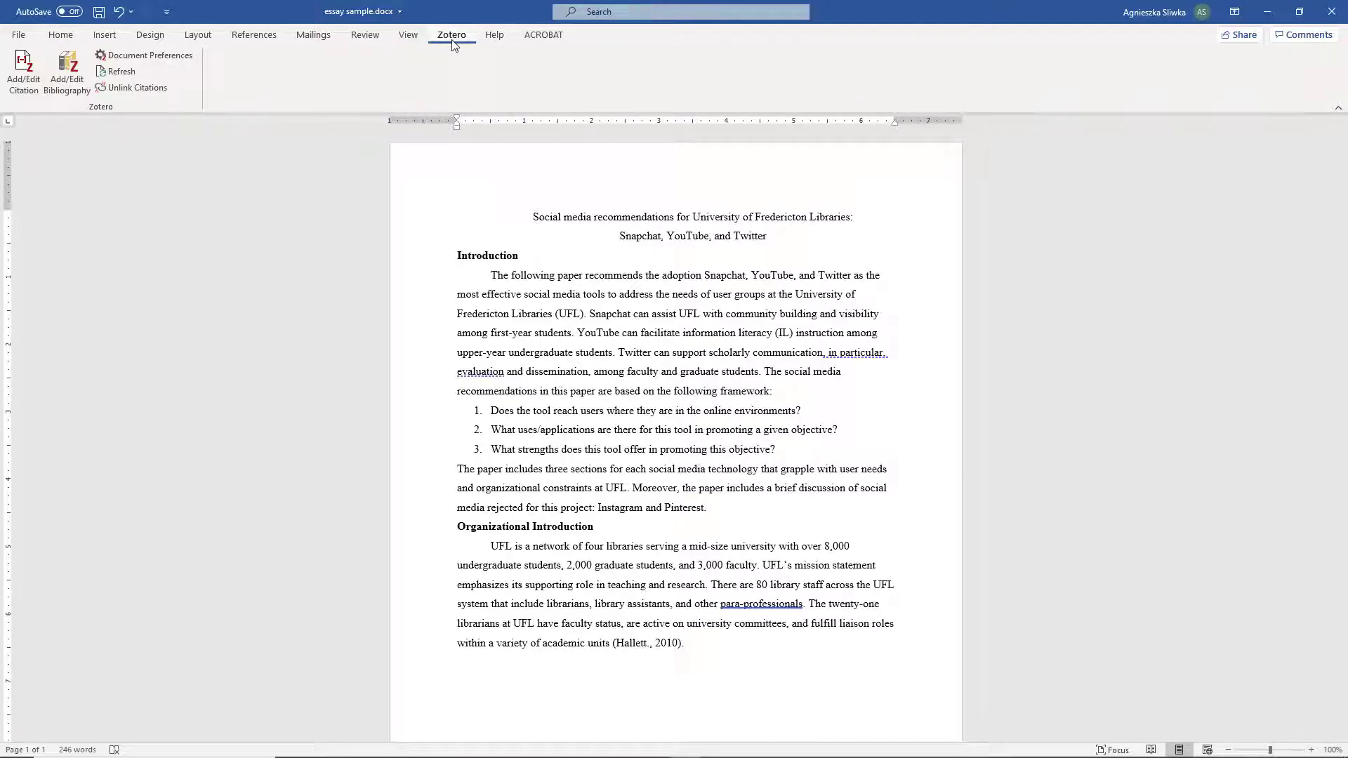
{"action": "left_click", "coordinate": [23, 73]}
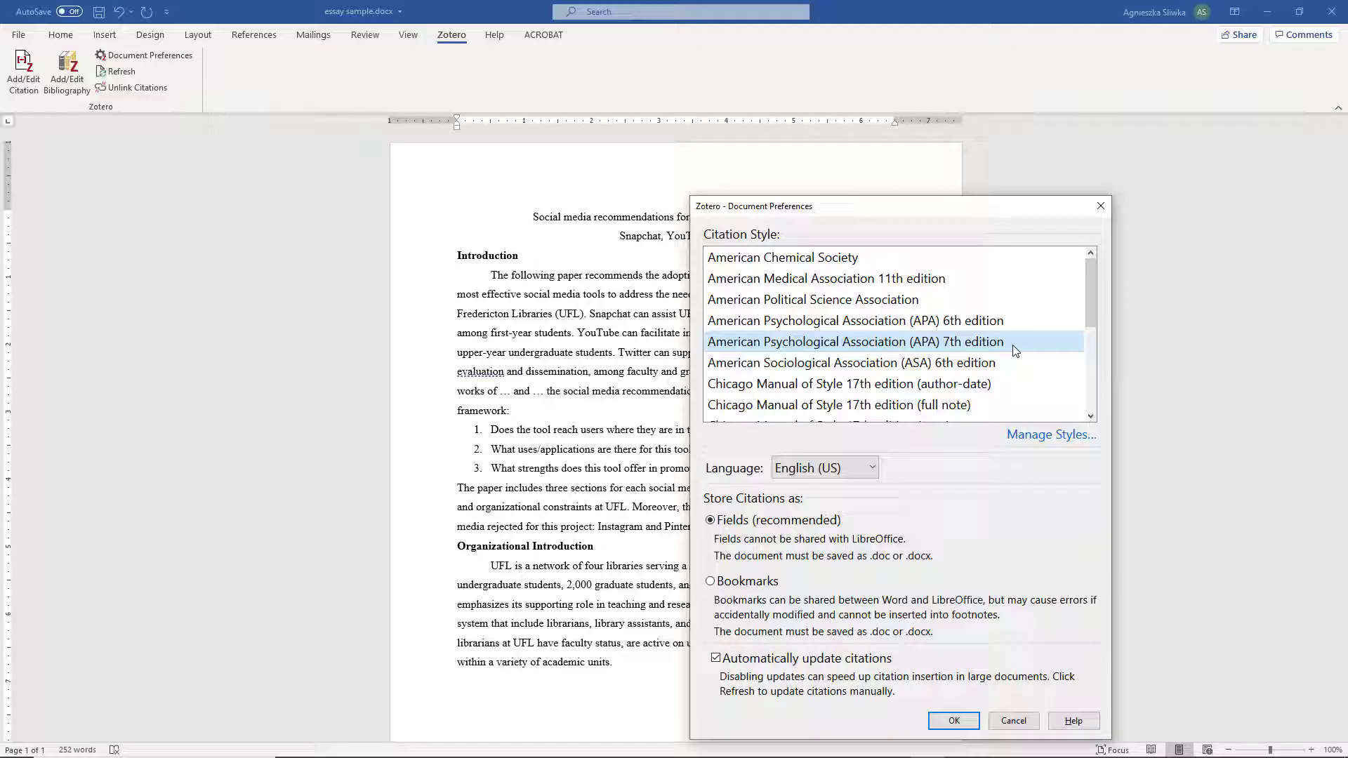
Apply the APA 7th edition style and cite Hoffman et al., 2008 after 'framework'
{"action": "left_click", "coordinate": [954, 720]}
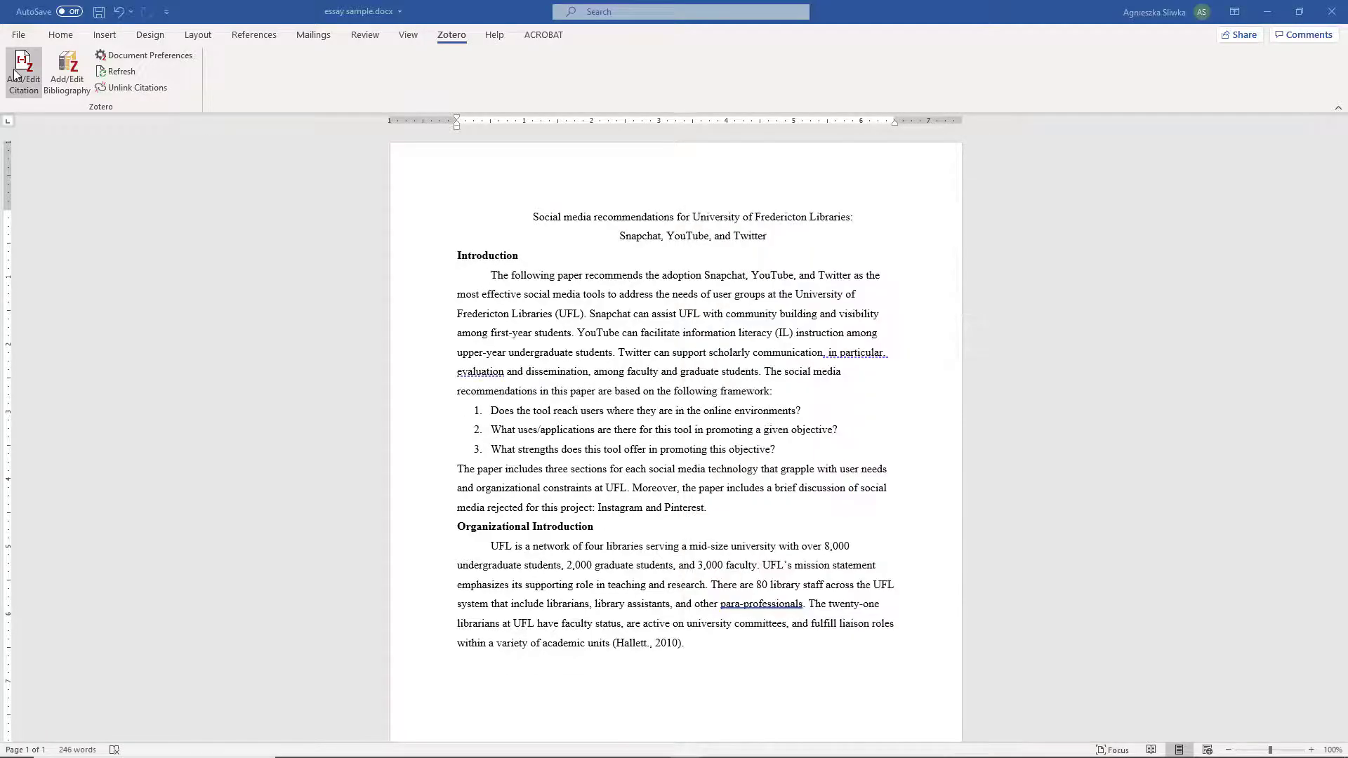
{"action": "left_click", "coordinate": [24, 72]}
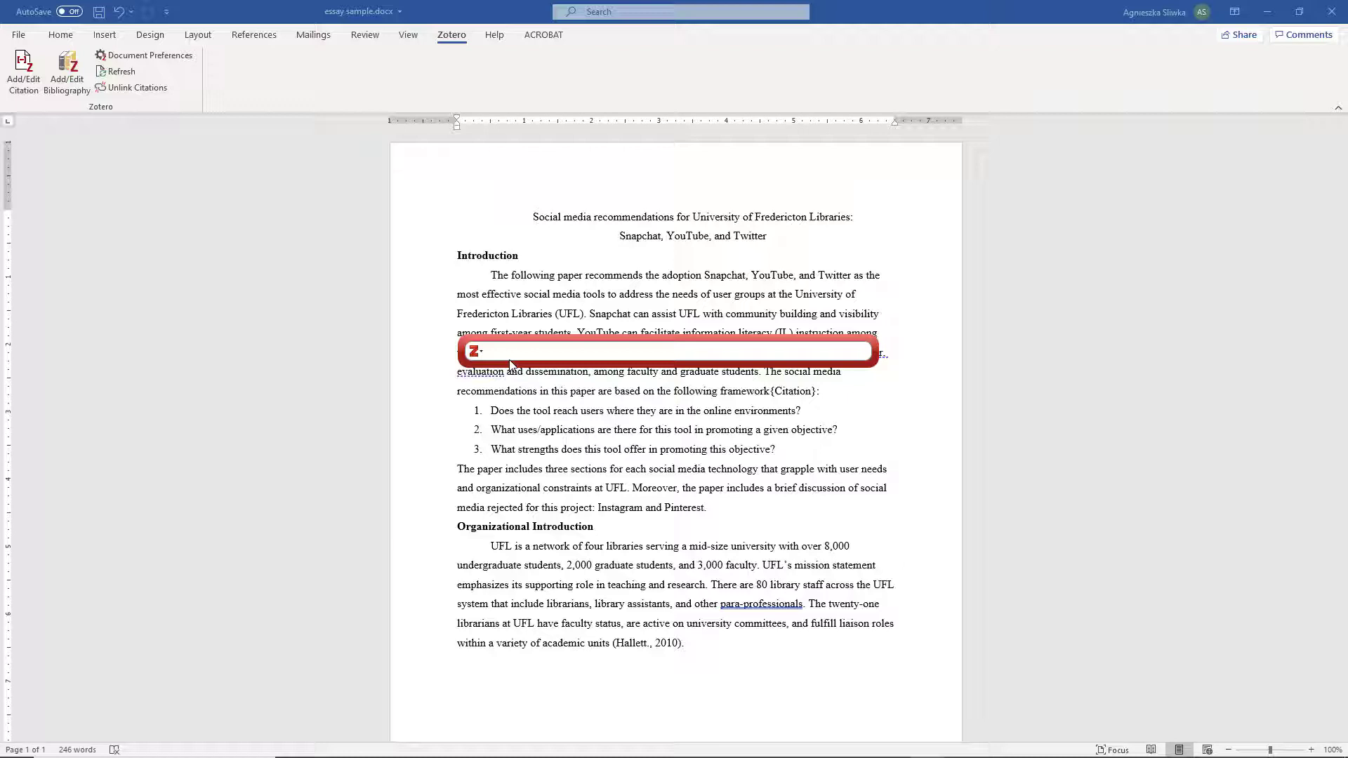
{"action": "type", "text": "H"}
{"action": "type", "text": "offman"}
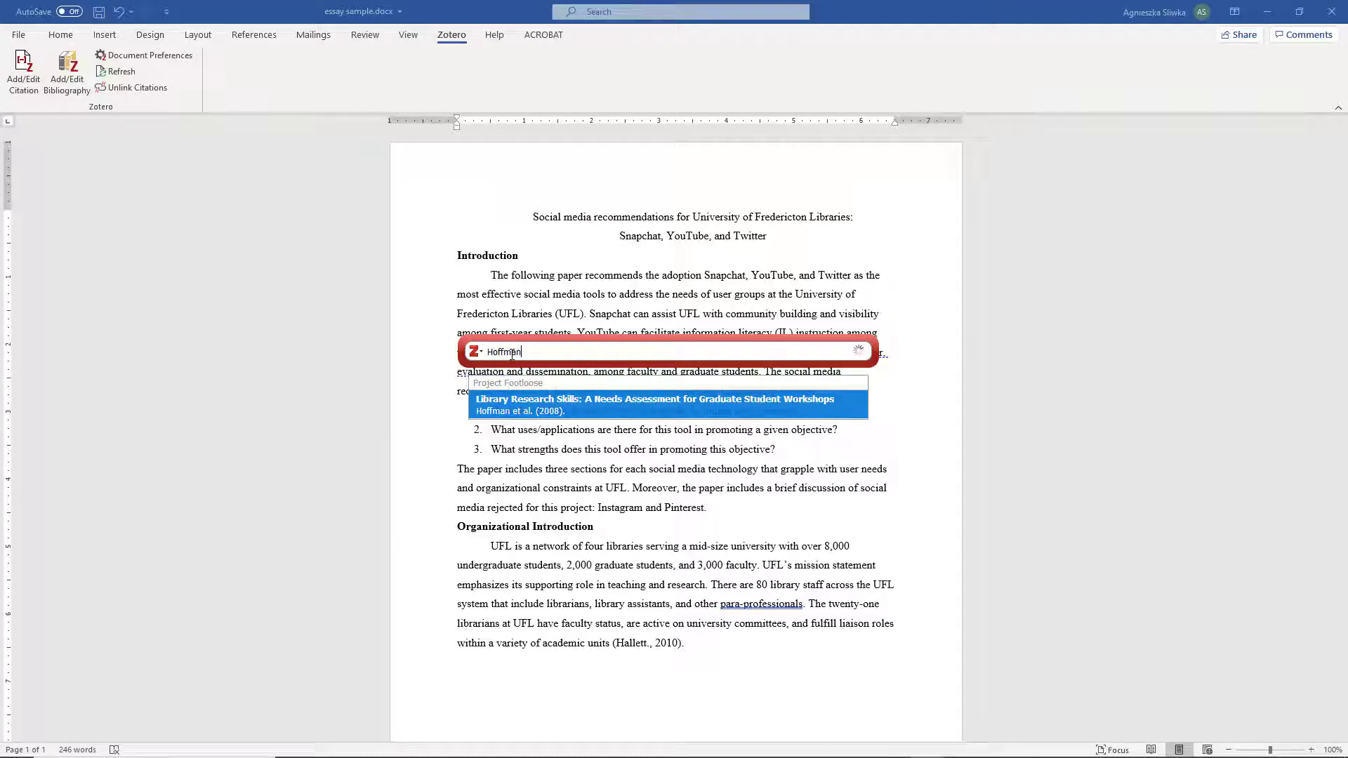
{"action": "left_click", "coordinate": [532, 411]}
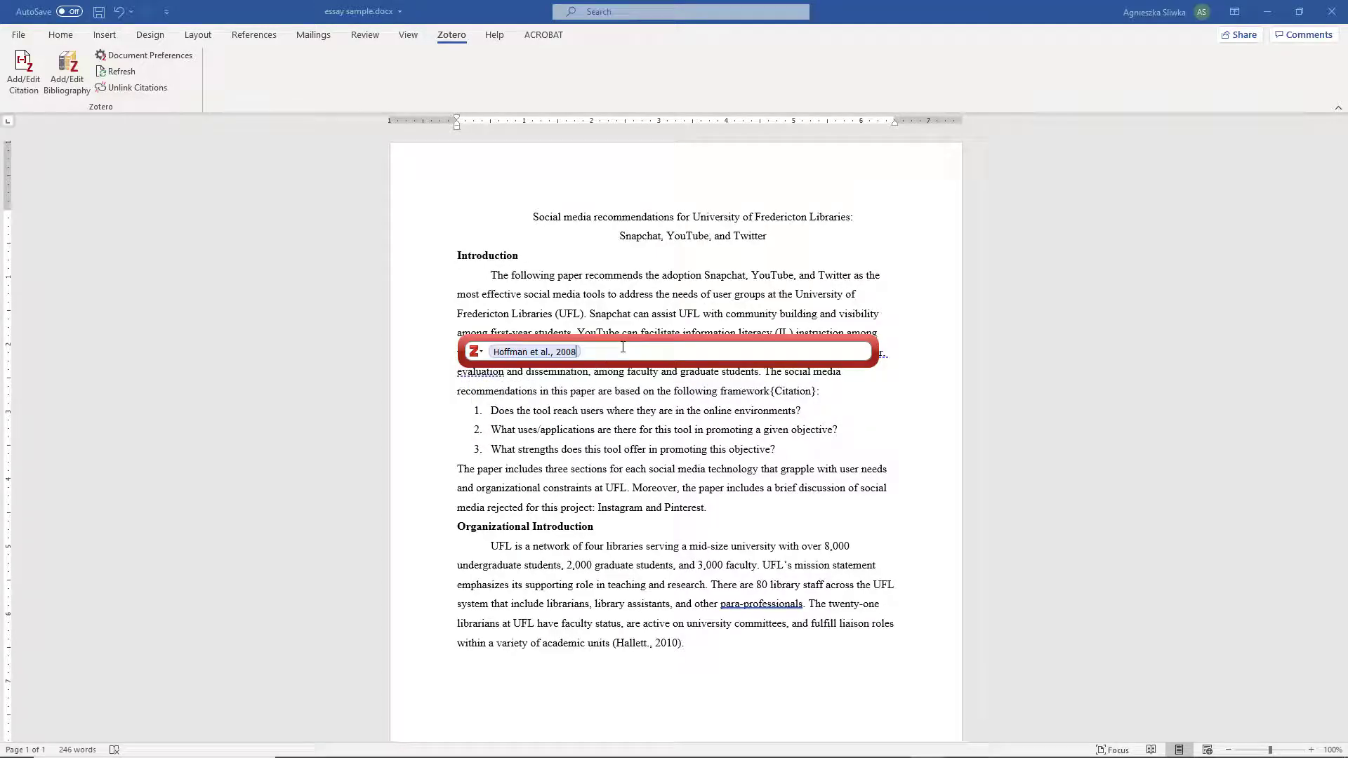
{"action": "key", "text": "Return"}
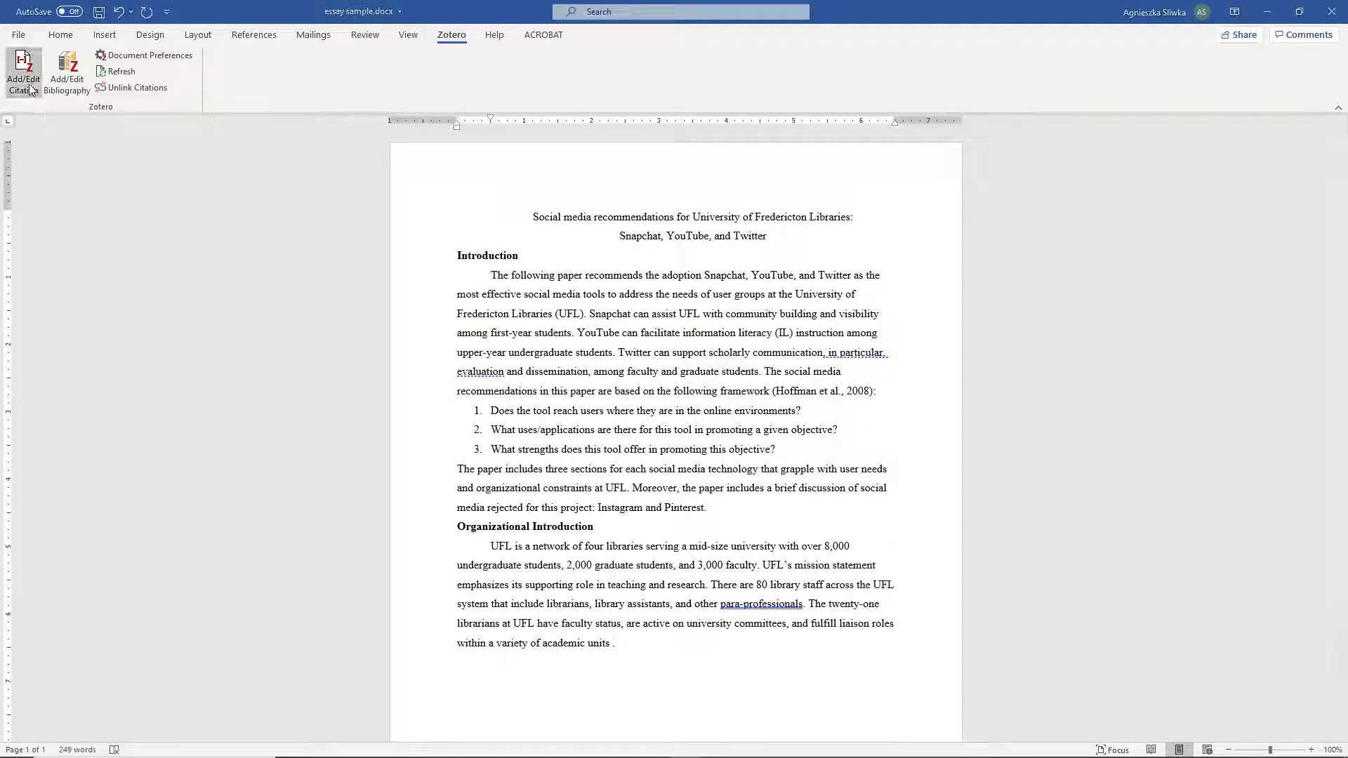
Start a new citation at the Organizational Introduction paragraph's end in Classic View
{"action": "left_click", "coordinate": [24, 74]}
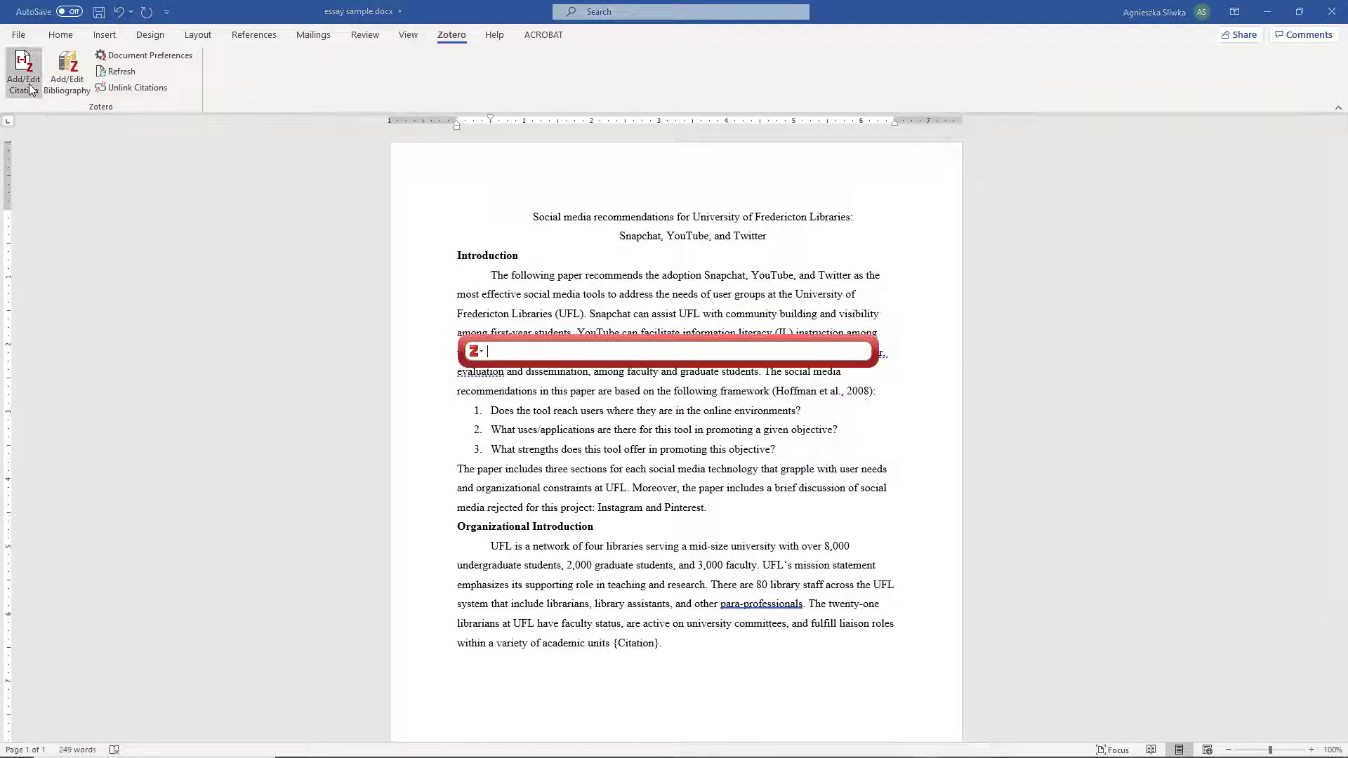
{"action": "left_click", "coordinate": [476, 352]}
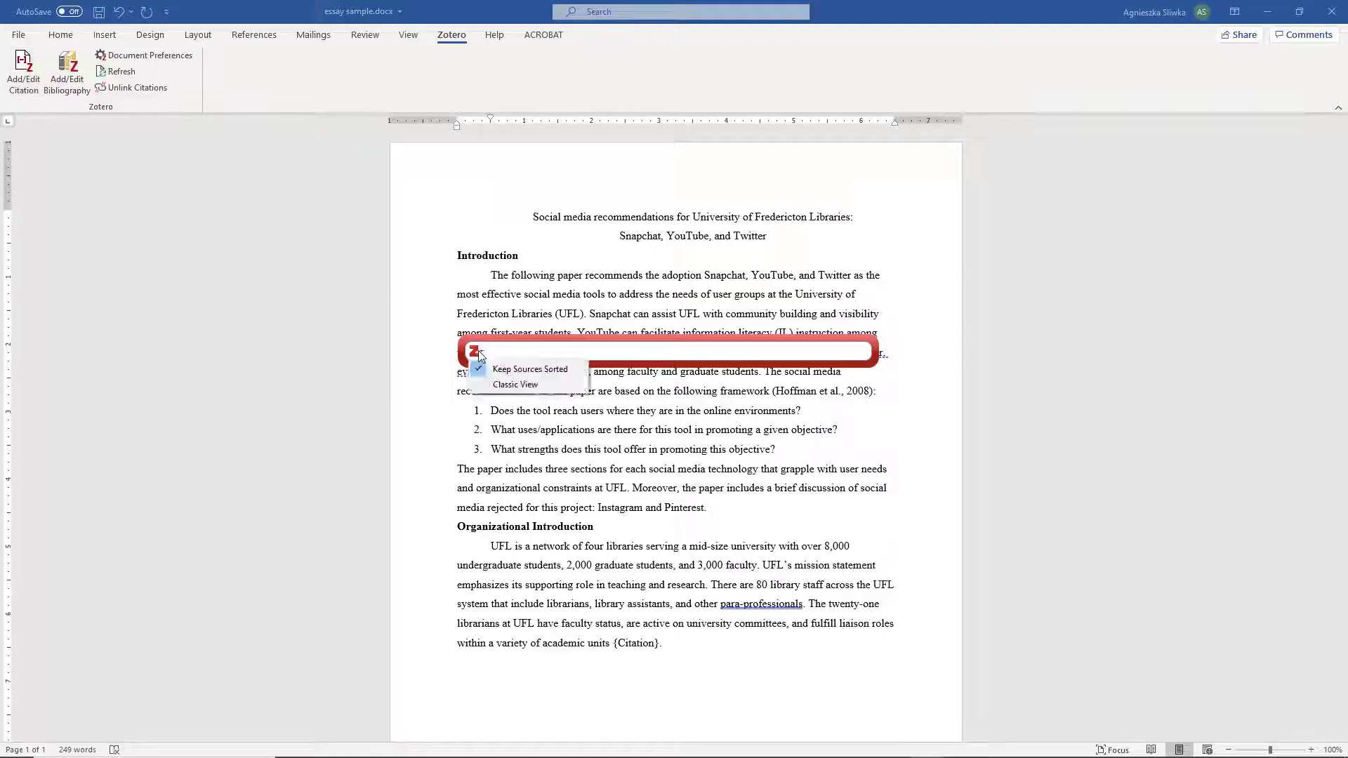
{"action": "left_click", "coordinate": [484, 389]}
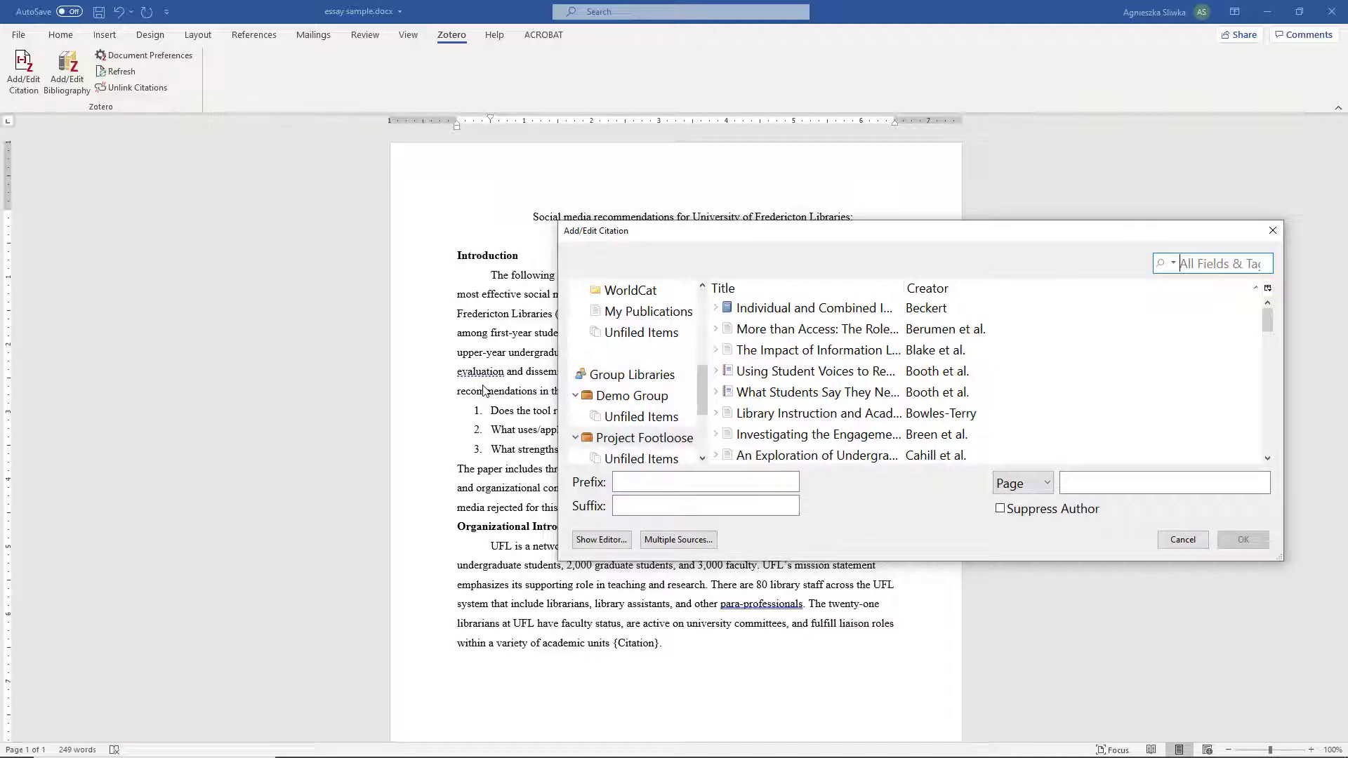
Insert one multi-source citation combining the Hamilton, Keith and Ozoglu sources
{"action": "left_click", "coordinate": [689, 544]}
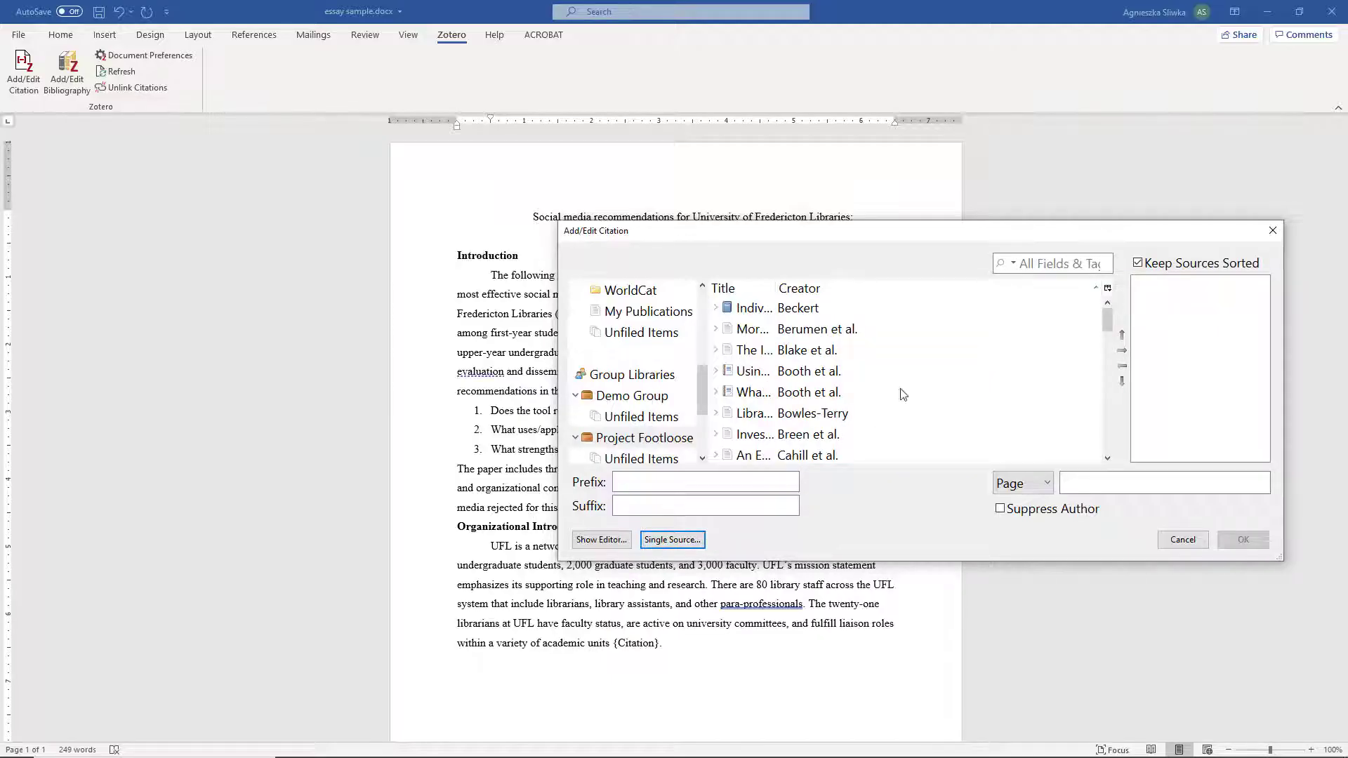
{"action": "left_click", "coordinate": [1038, 265]}
{"action": "type", "text": "Hamilton"}
{"action": "left_click", "coordinate": [811, 308]}
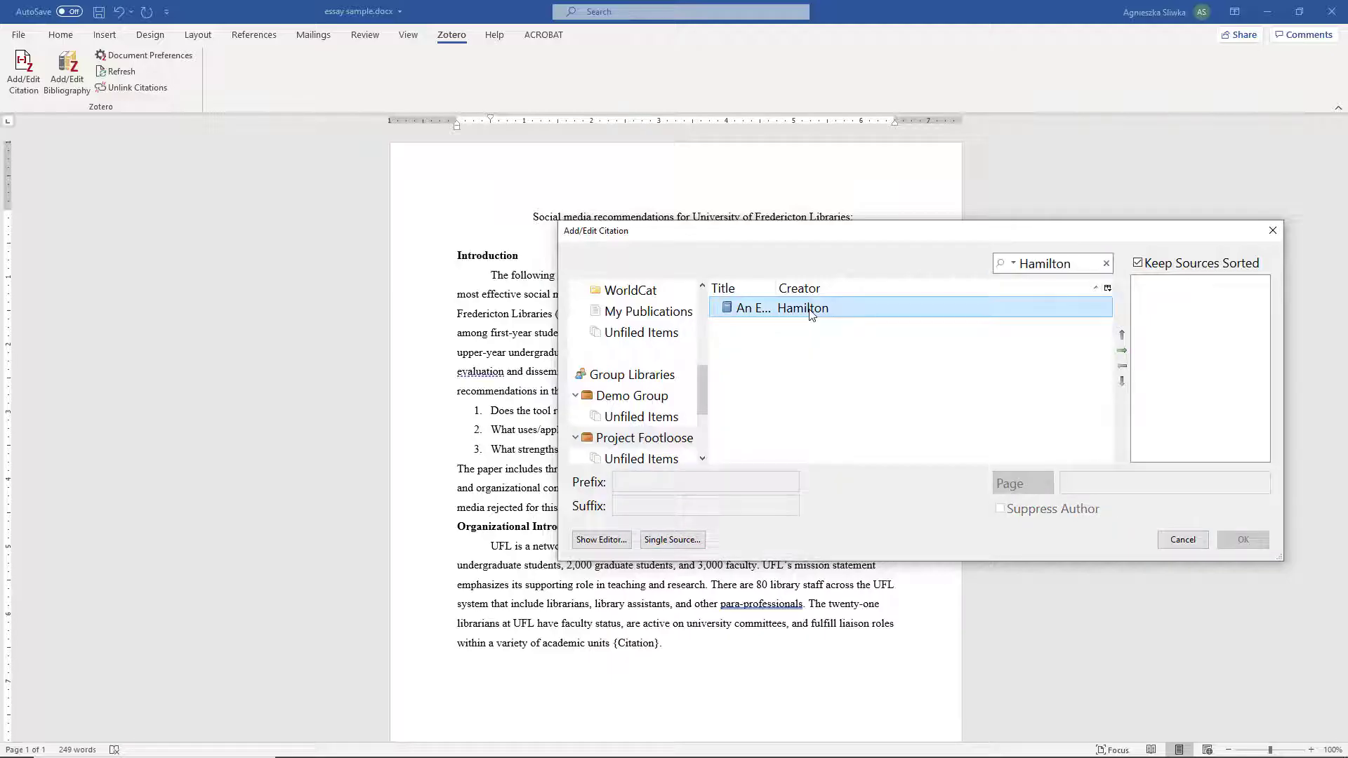
{"action": "left_click", "coordinate": [1124, 351]}
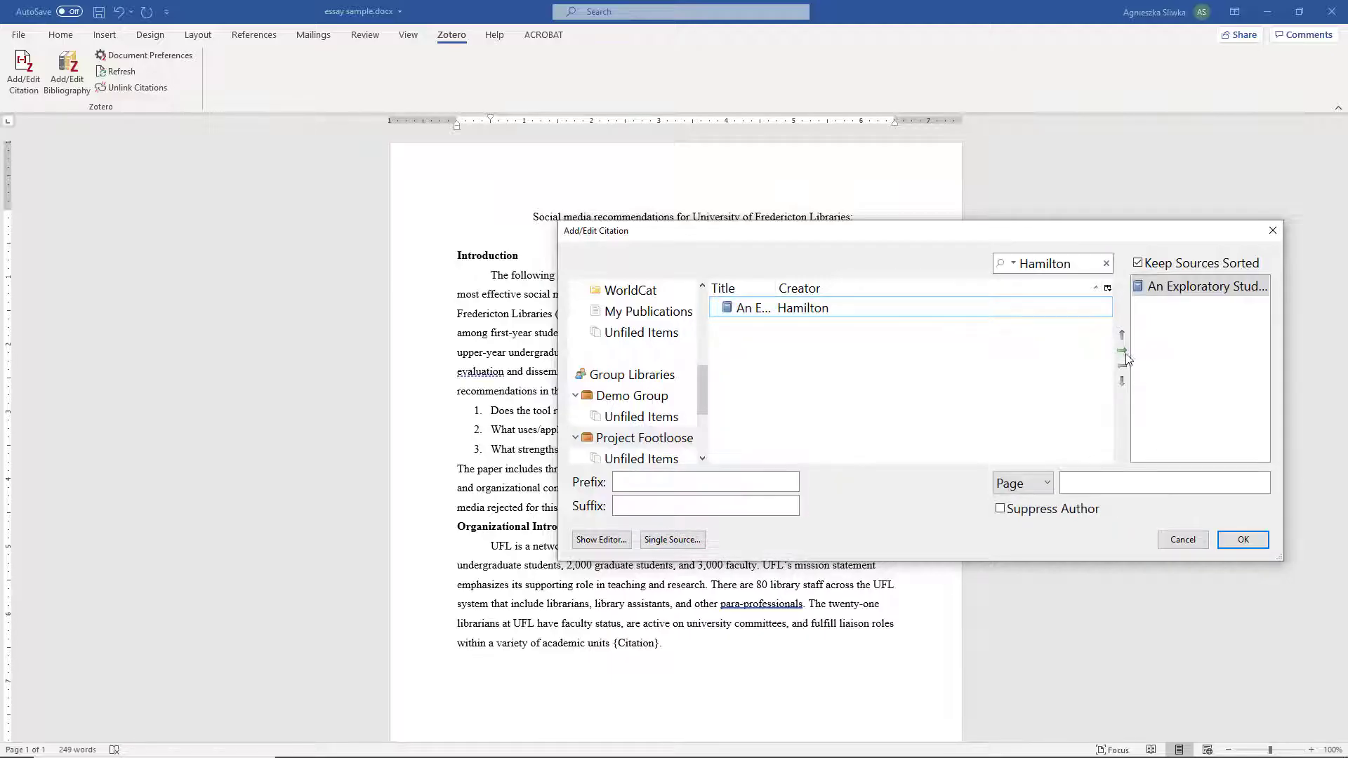
{"action": "double_click", "coordinate": [1038, 263]}
{"action": "type", "text": "Keith"}
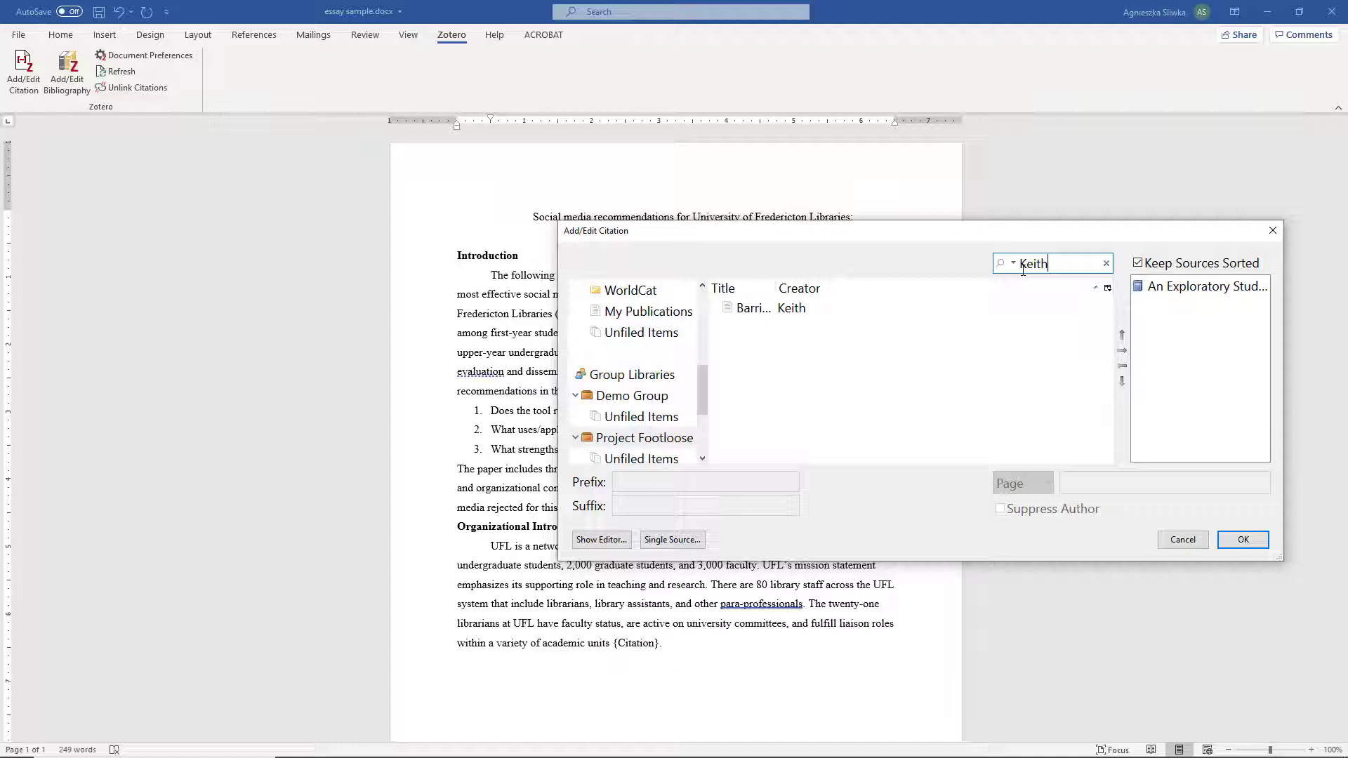
{"action": "left_click", "coordinate": [792, 310]}
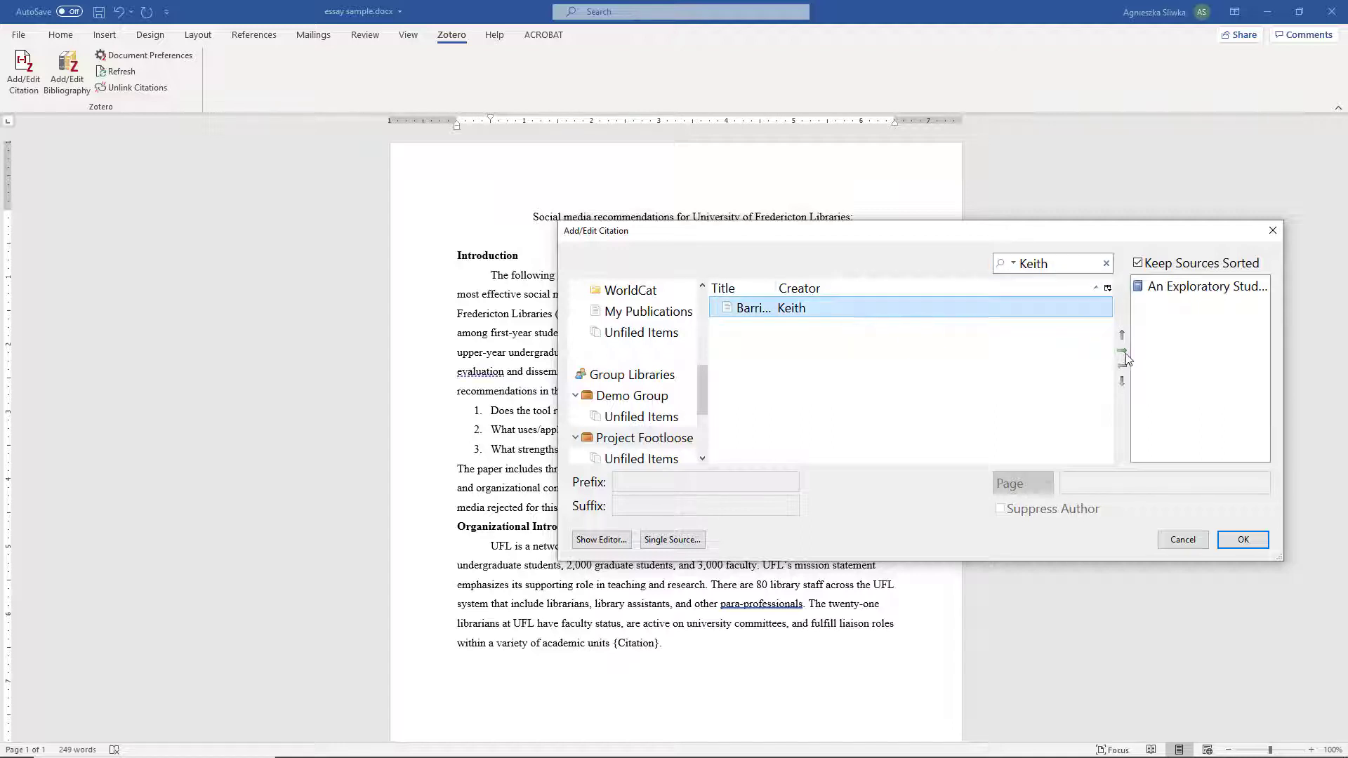
{"action": "left_click", "coordinate": [1123, 352]}
{"action": "left_click", "coordinate": [576, 437]}
{"action": "scroll", "coordinate": [812, 422], "scroll_direction": "down", "scroll_amount": 5}
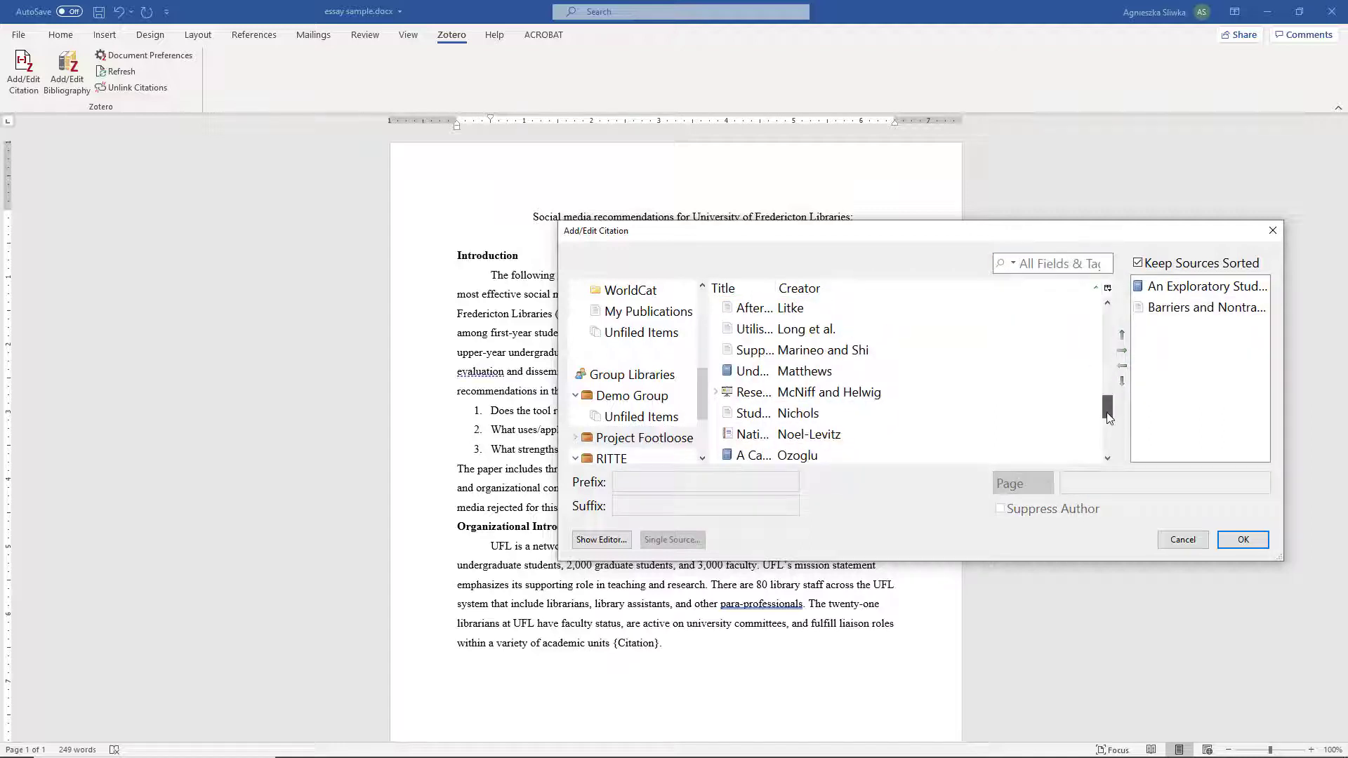
{"action": "scroll", "coordinate": [811, 422], "scroll_direction": "down", "scroll_amount": 1}
{"action": "left_click", "coordinate": [809, 417]}
{"action": "left_click", "coordinate": [1123, 352]}
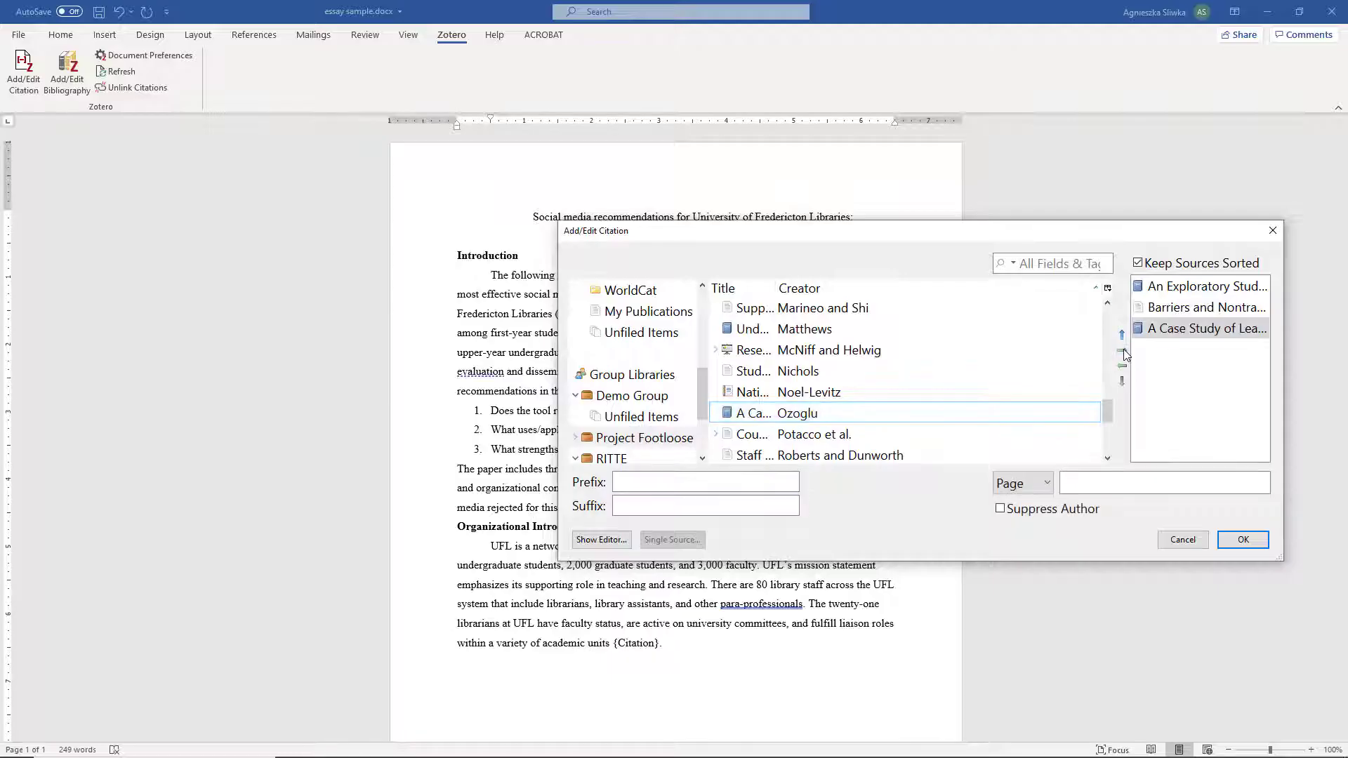
{"action": "left_click", "coordinate": [1245, 540]}
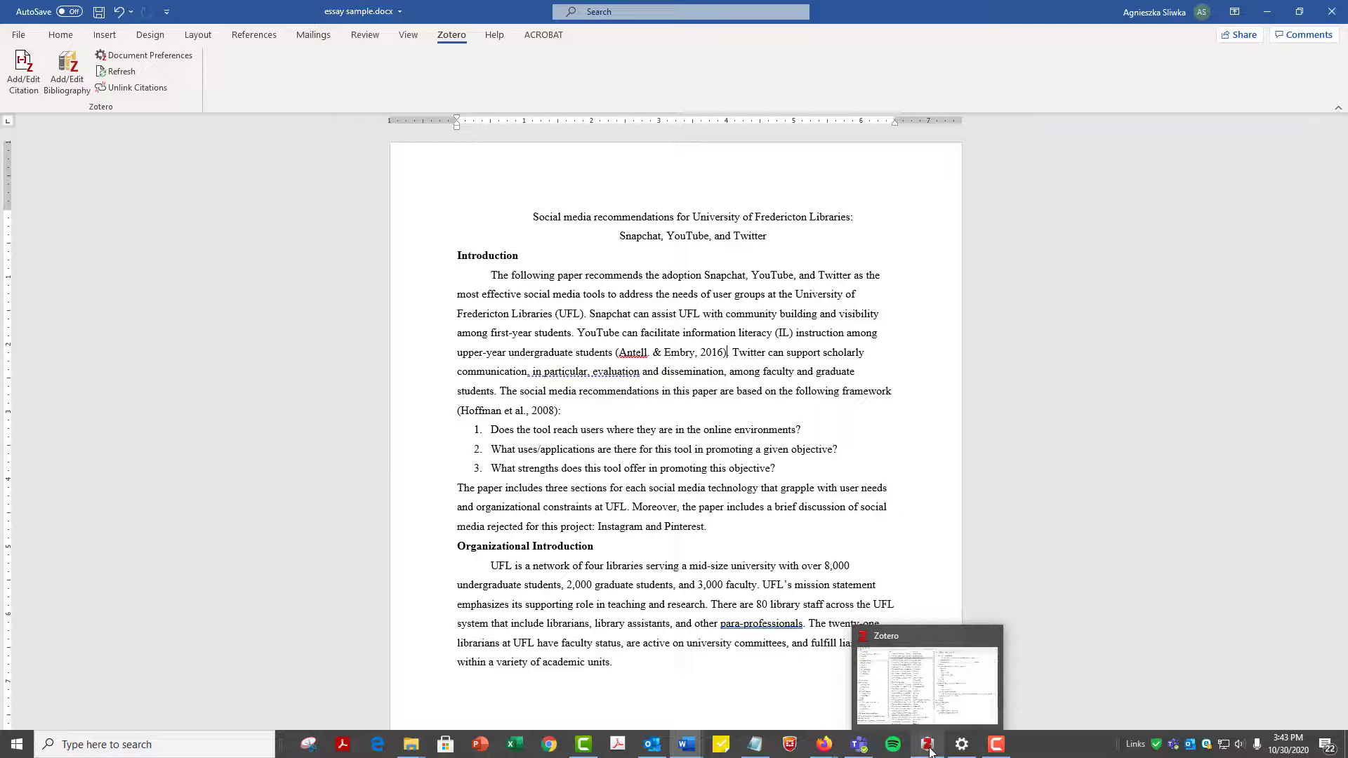
Remove the trailing period from the author surname 'Antell.' in the Zotero library
{"action": "left_click", "coordinate": [928, 746]}
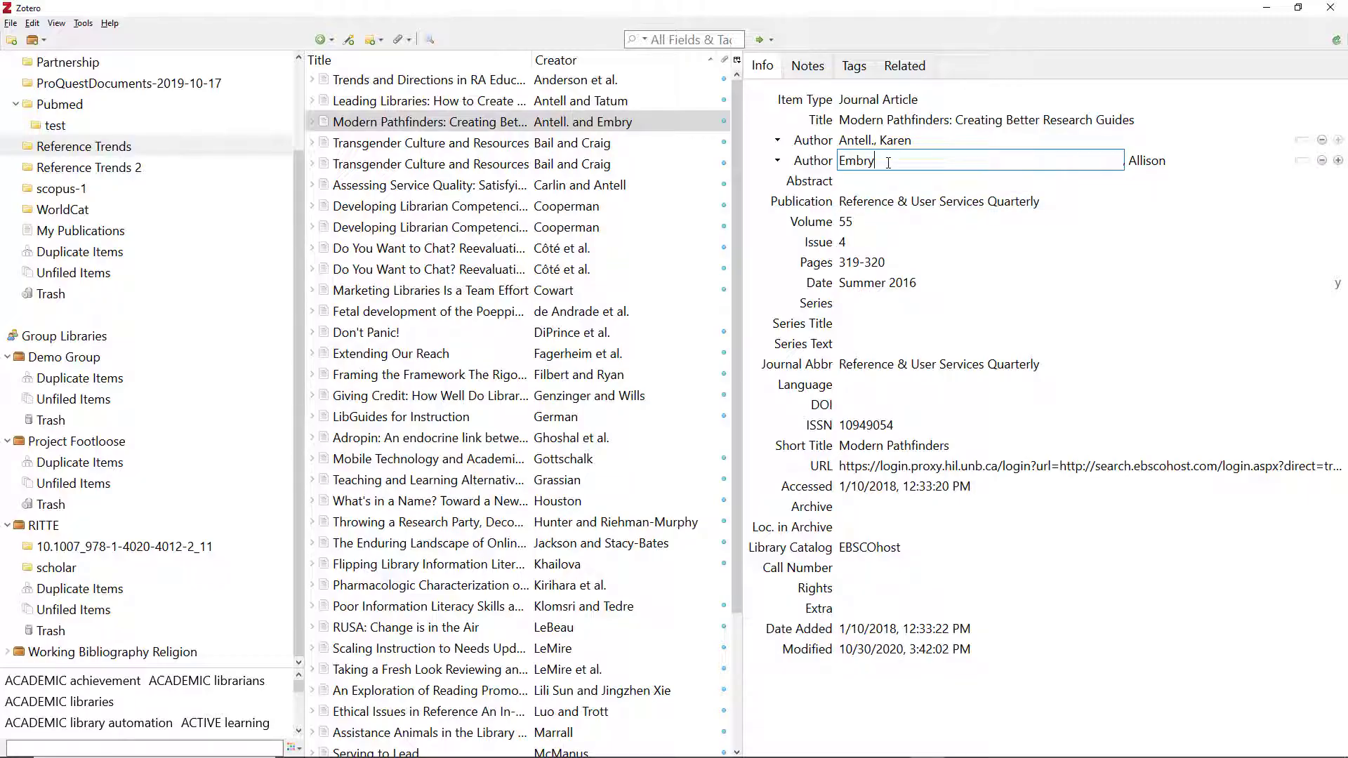
{"action": "double_click", "coordinate": [881, 141]}
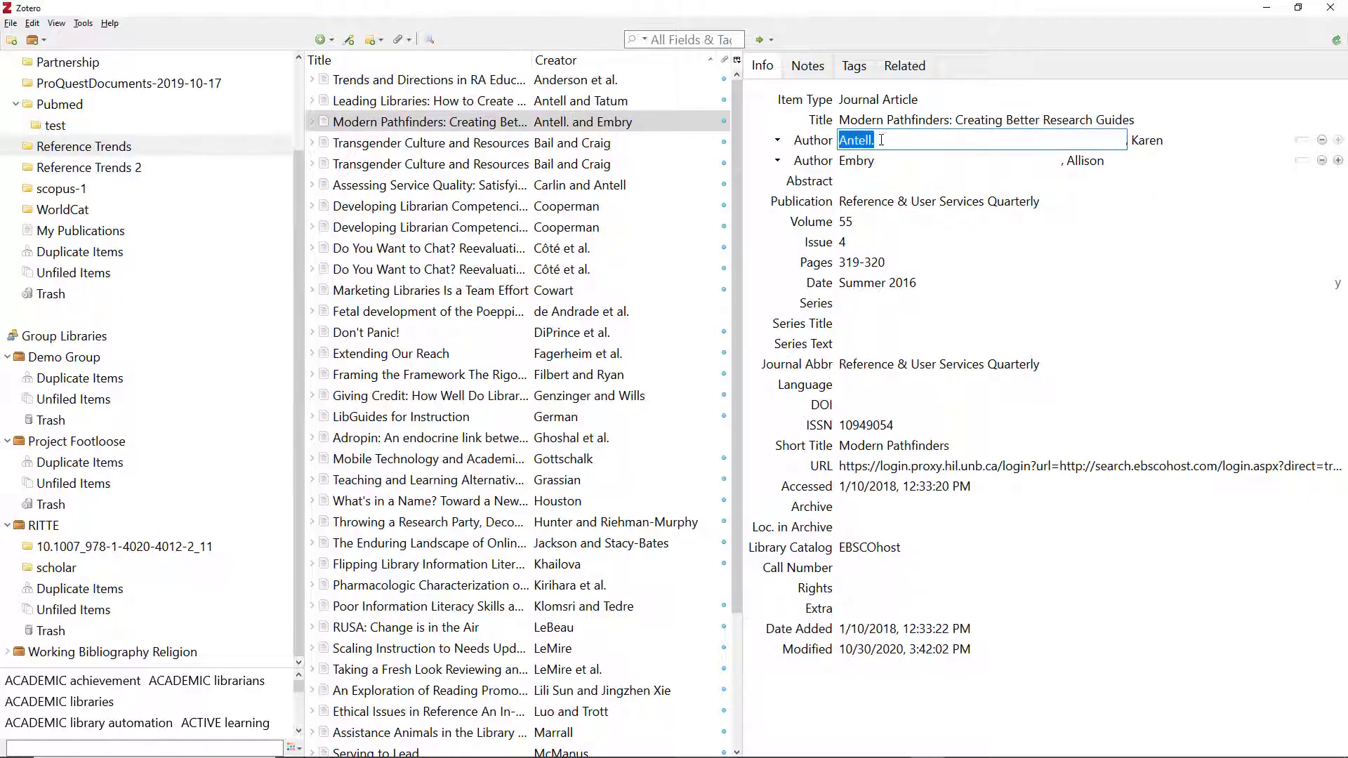
{"action": "left_click", "coordinate": [883, 141]}
{"action": "key", "text": "BackSpace"}
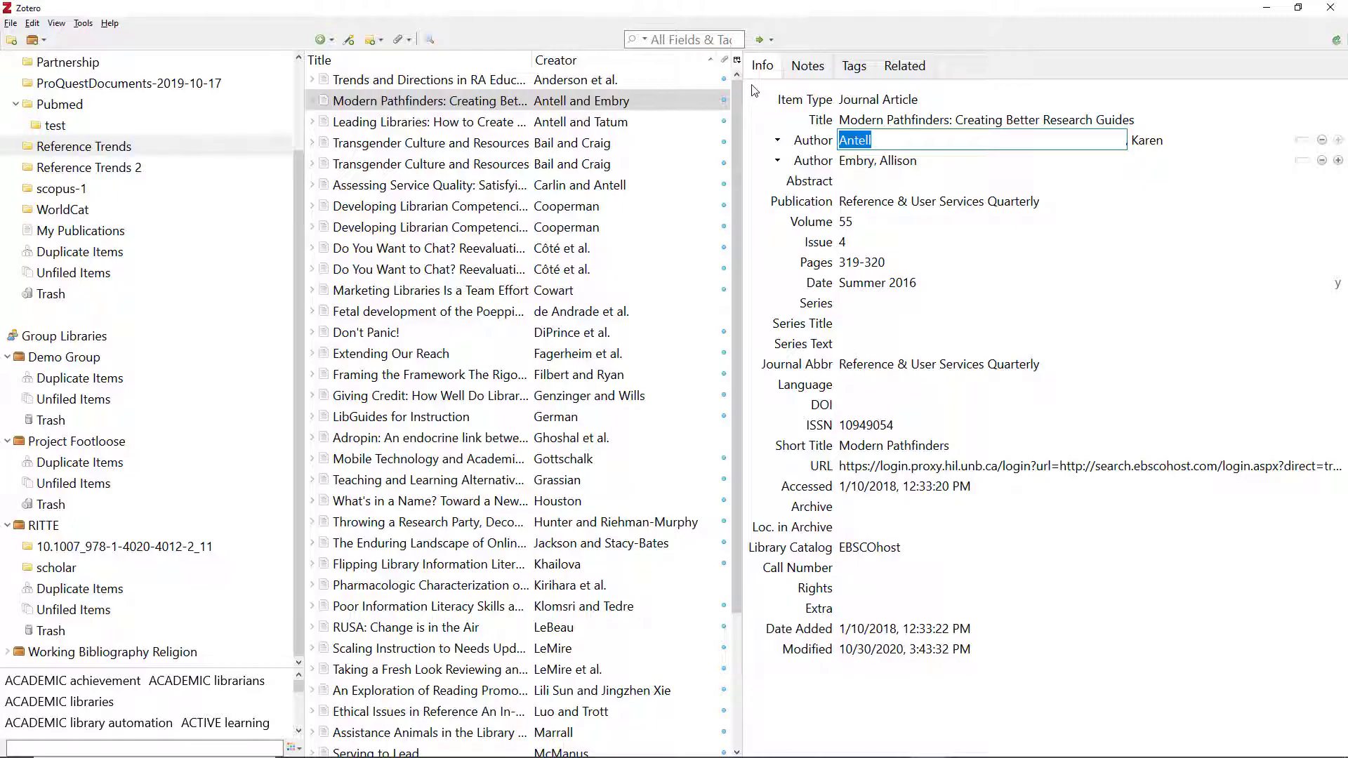
Refresh the essay's Zotero citations and open the Antell & Embry citation for editing
{"action": "key", "text": "alt+Tab"}
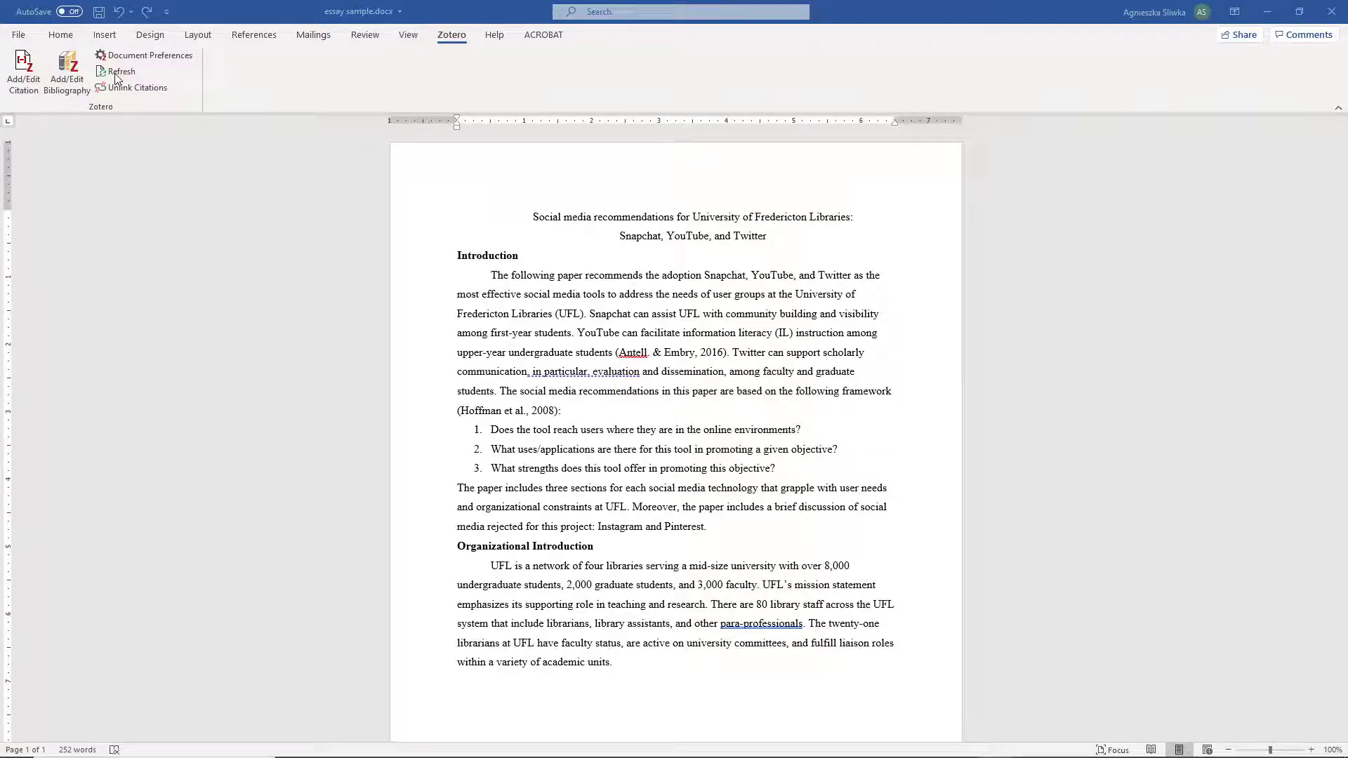
{"action": "left_click", "coordinate": [115, 72]}
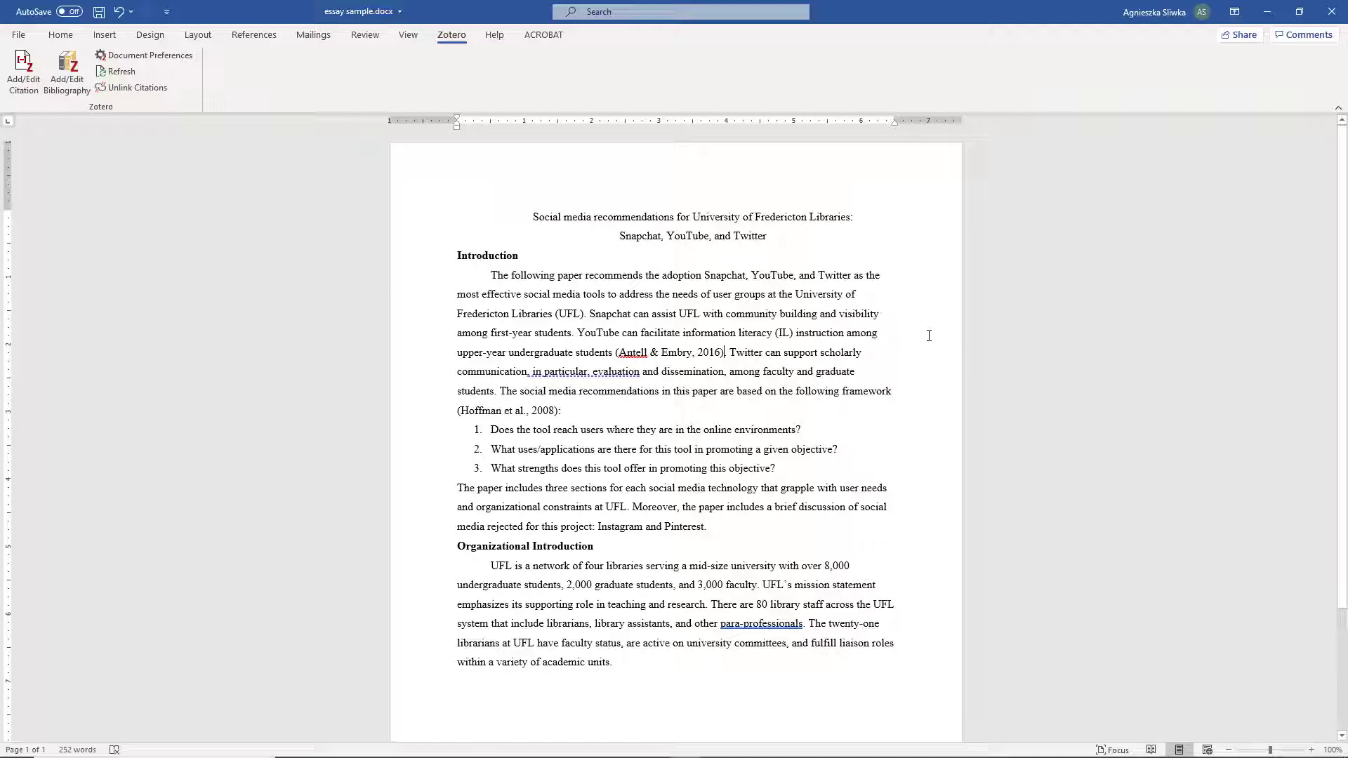
{"action": "left_click", "coordinate": [672, 353]}
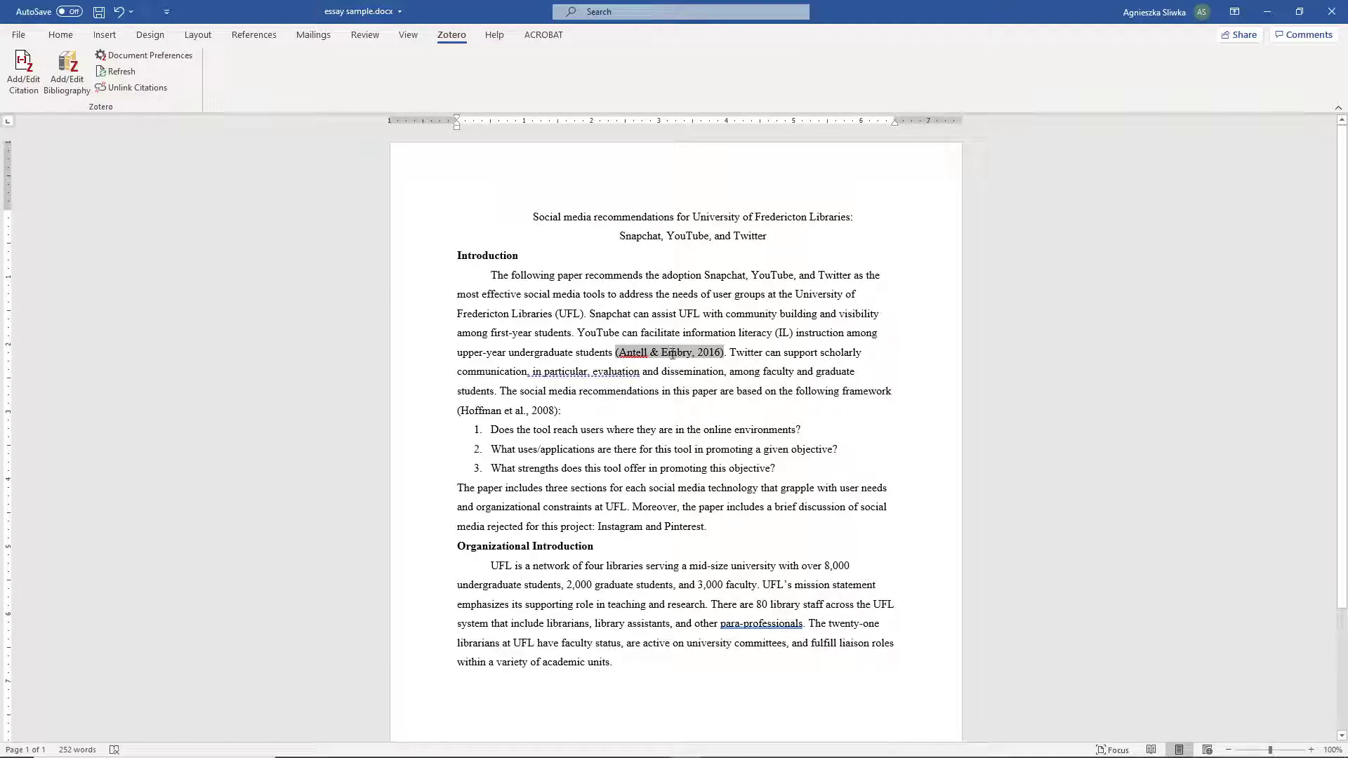
{"action": "left_click", "coordinate": [22, 76]}
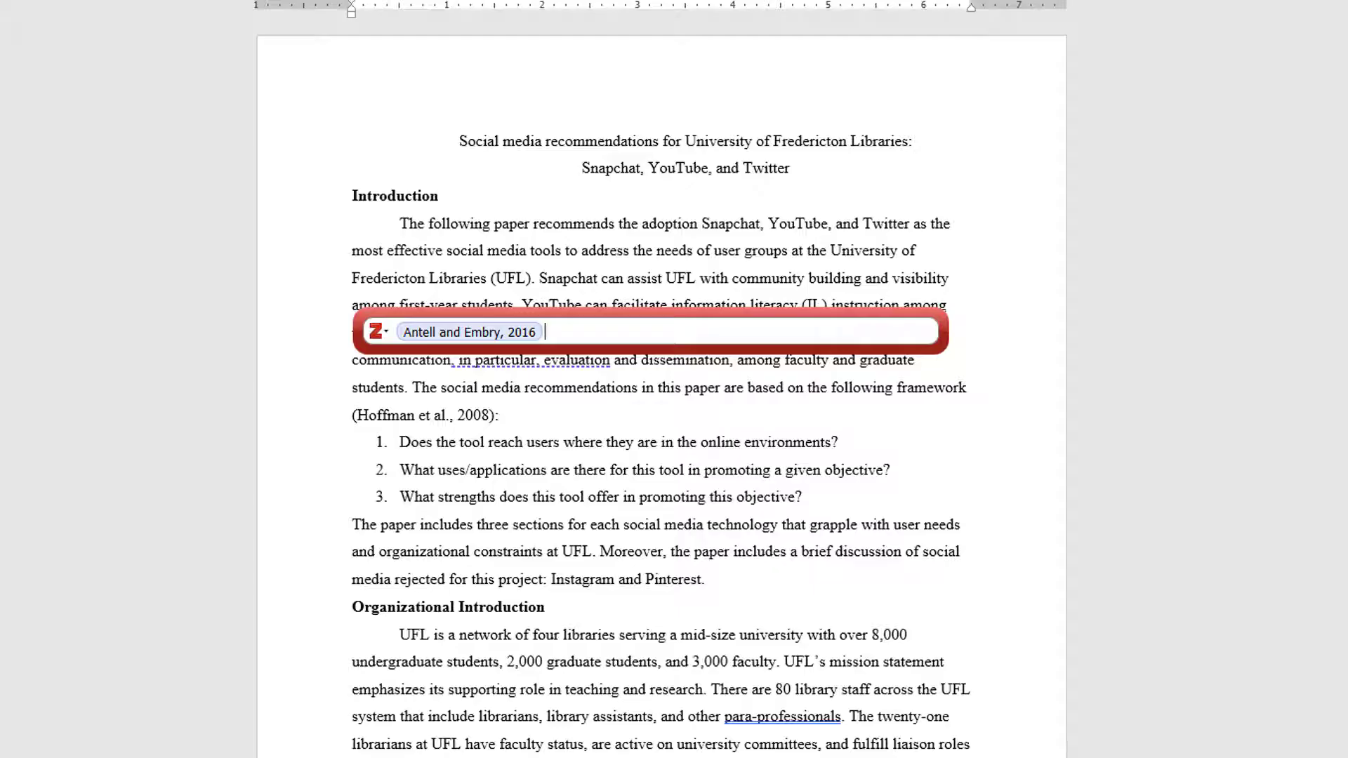
Add page range 10-20 to the Antell & Embry citation, then reopen it in Classic View
{"action": "left_click", "coordinate": [484, 338]}
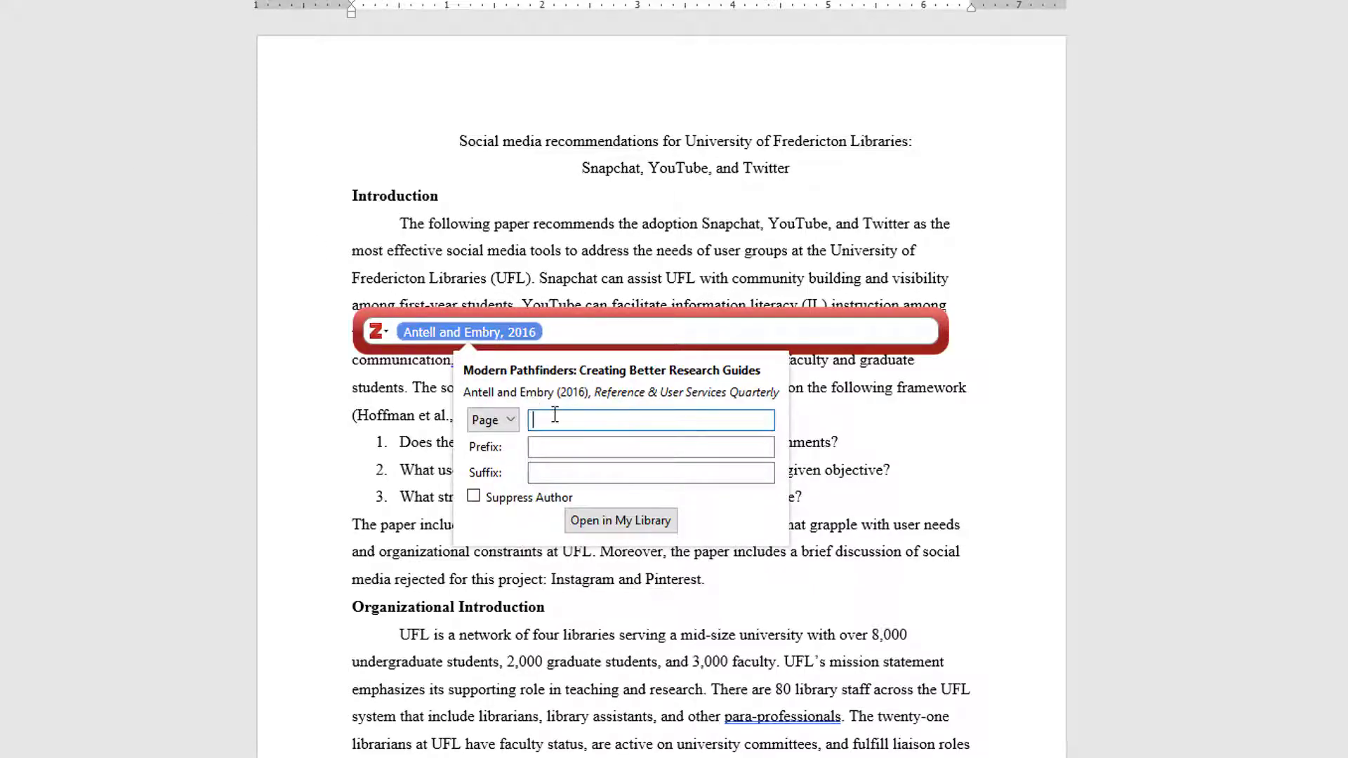
{"action": "type", "text": "10-20"}
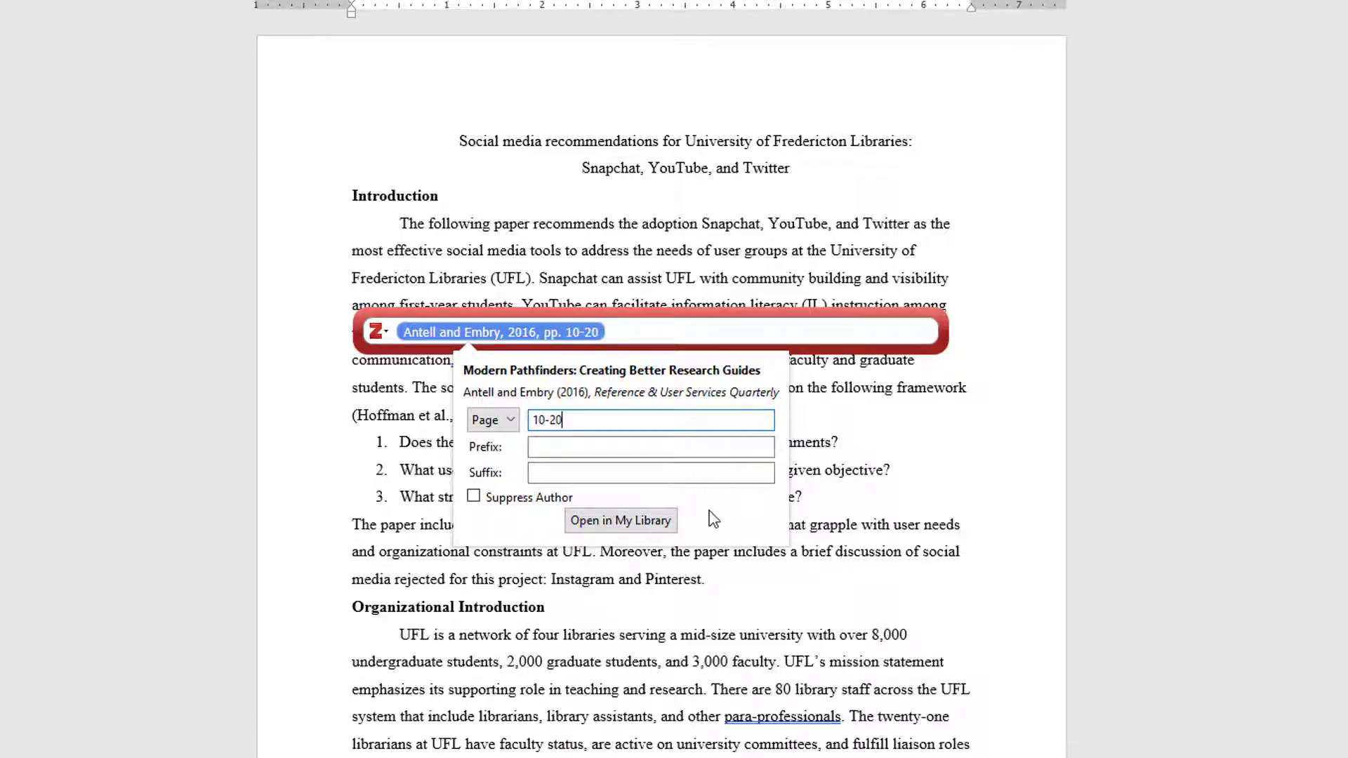
{"action": "key", "text": "Return"}
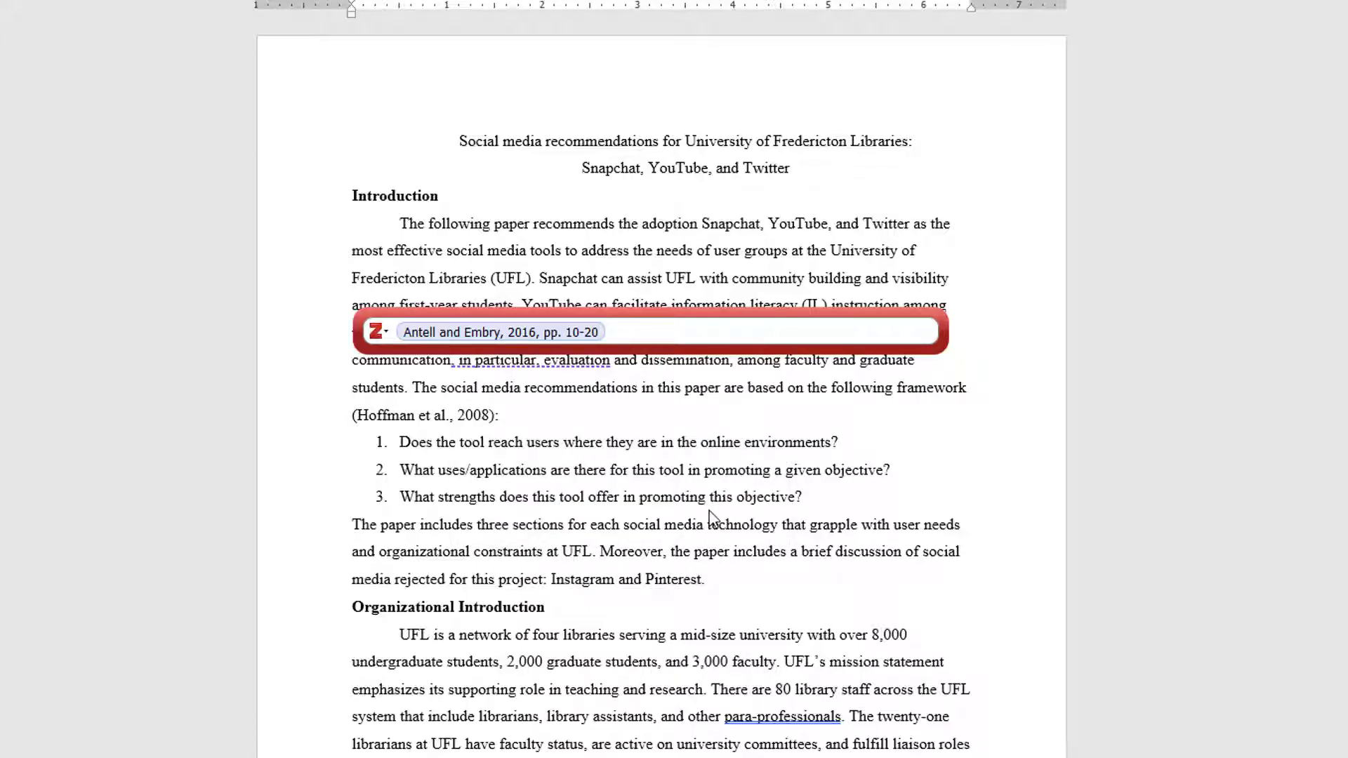
{"action": "key", "text": "Return"}
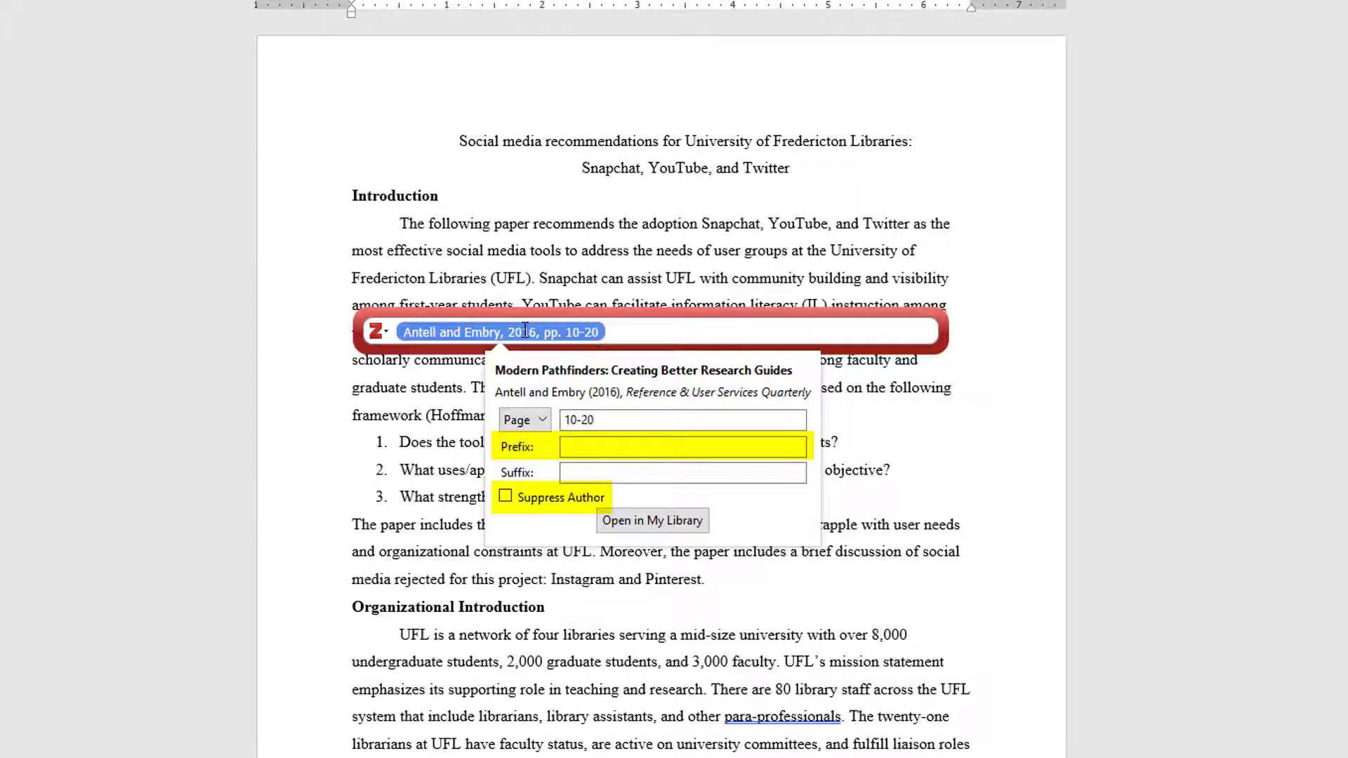
{"action": "left_click", "coordinate": [384, 335]}
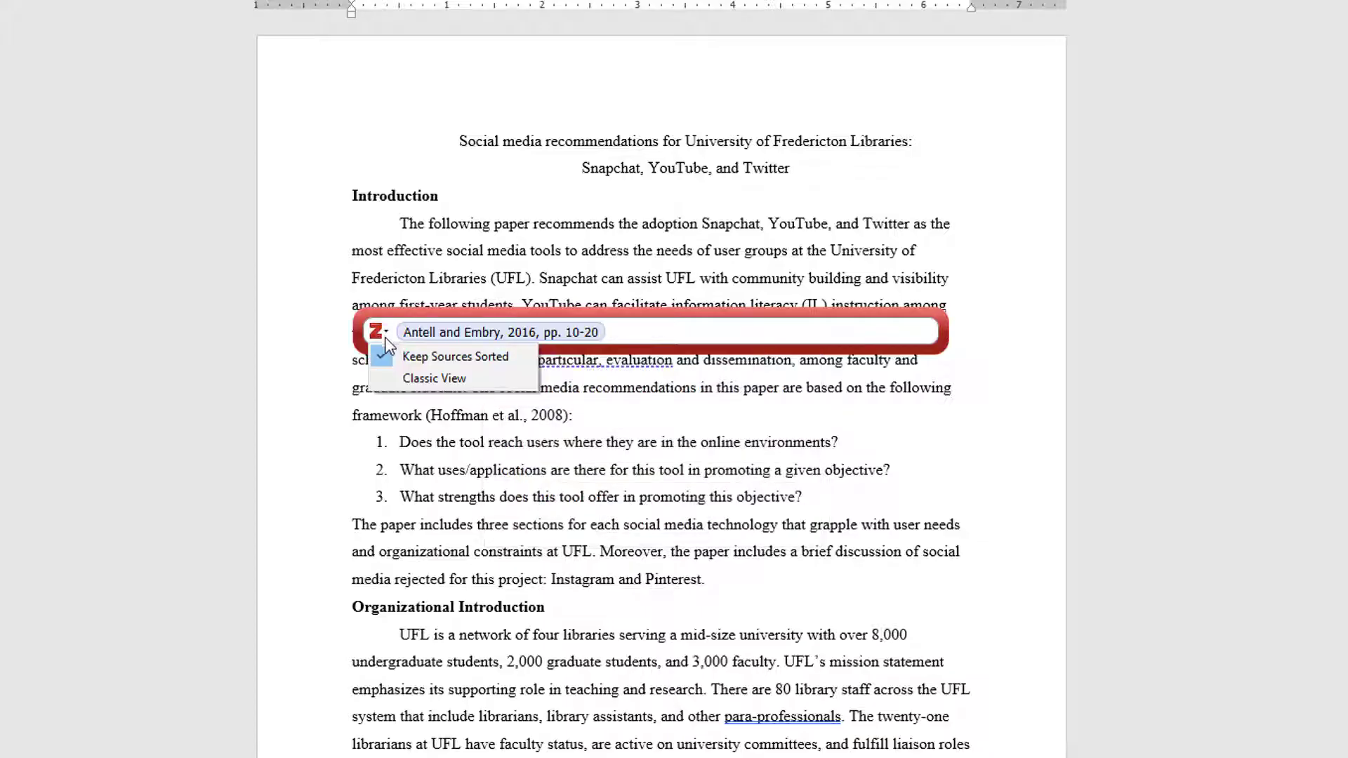
{"action": "left_click", "coordinate": [405, 376]}
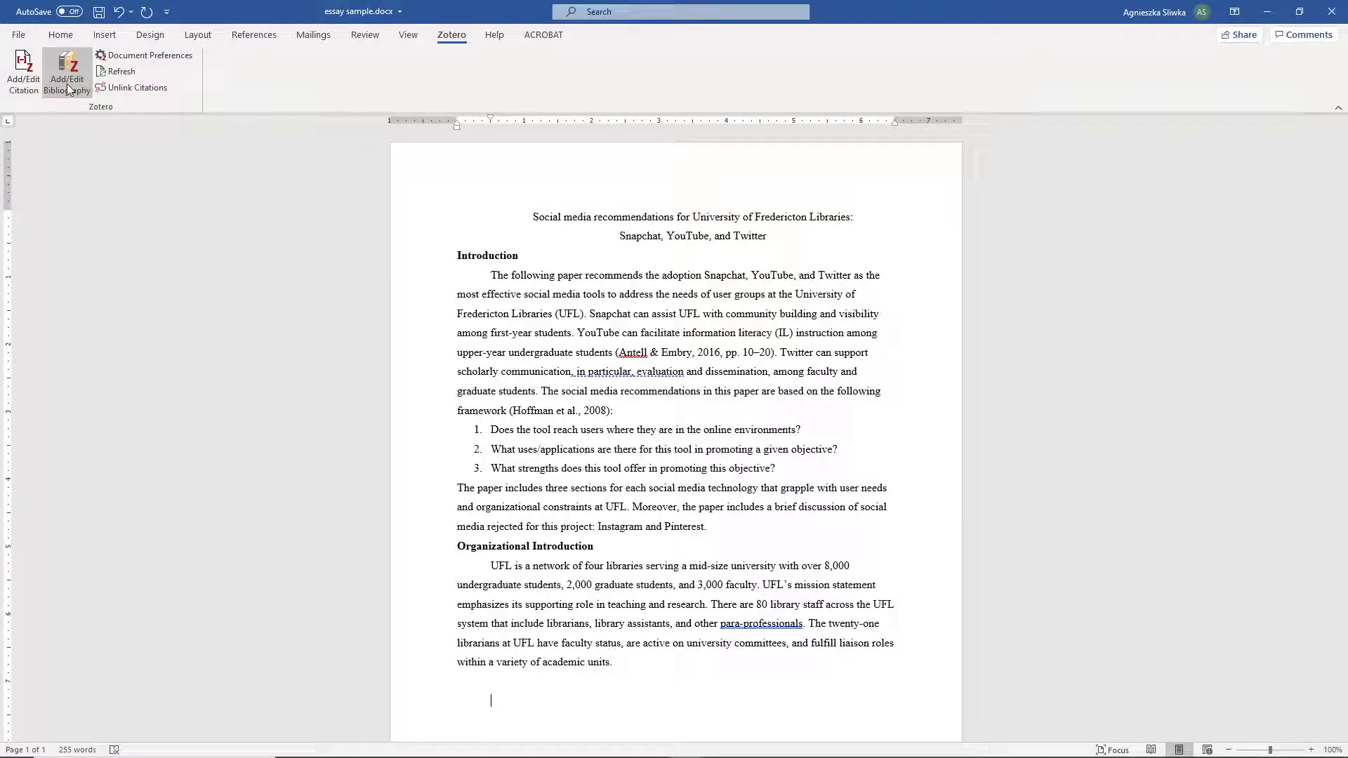
Insert the Zotero bibliography below the essay and open the library's Zotero guide
{"action": "left_click", "coordinate": [66, 75]}
{"action": "scroll", "coordinate": [1167, 444], "scroll_direction": "down", "scroll_amount": 1}
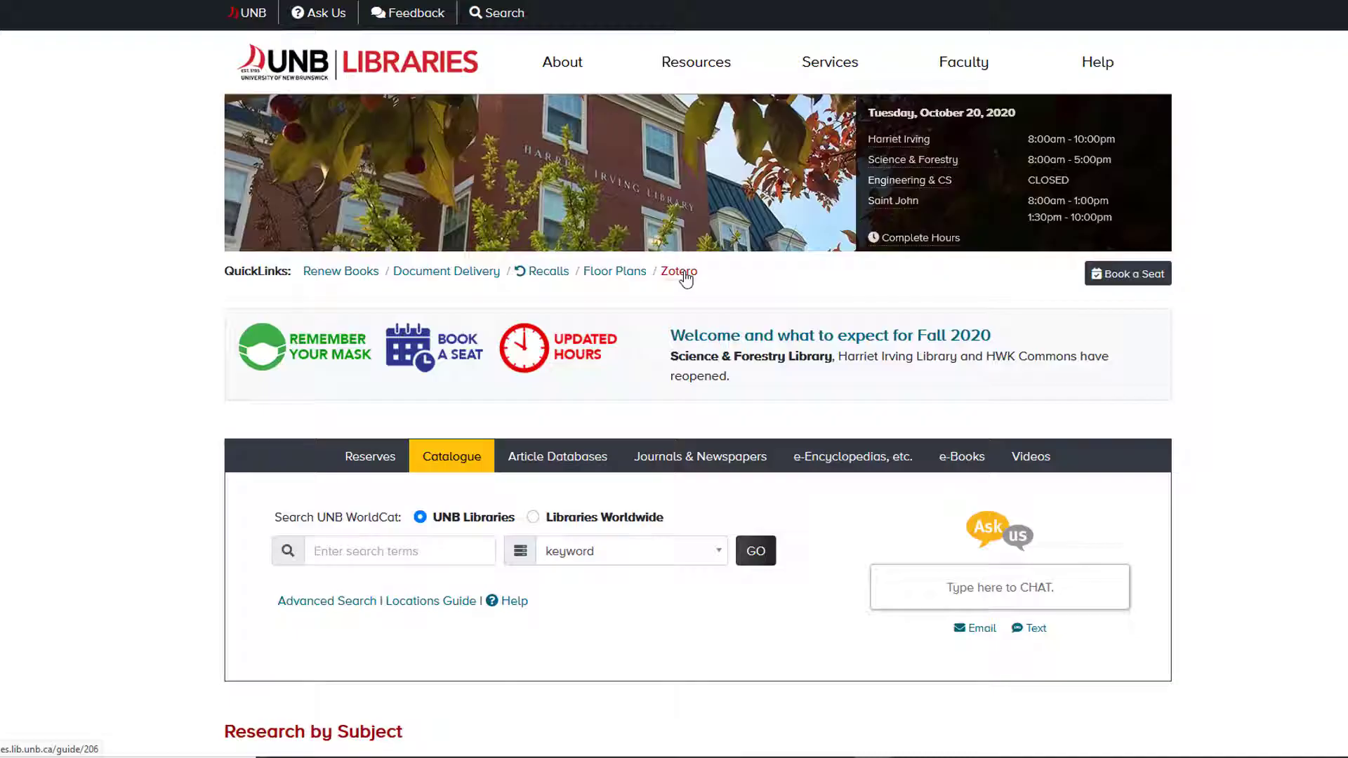
{"action": "left_click", "coordinate": [682, 272]}
{"action": "scroll", "coordinate": [1301, 391], "scroll_direction": "down", "scroll_amount": 3}
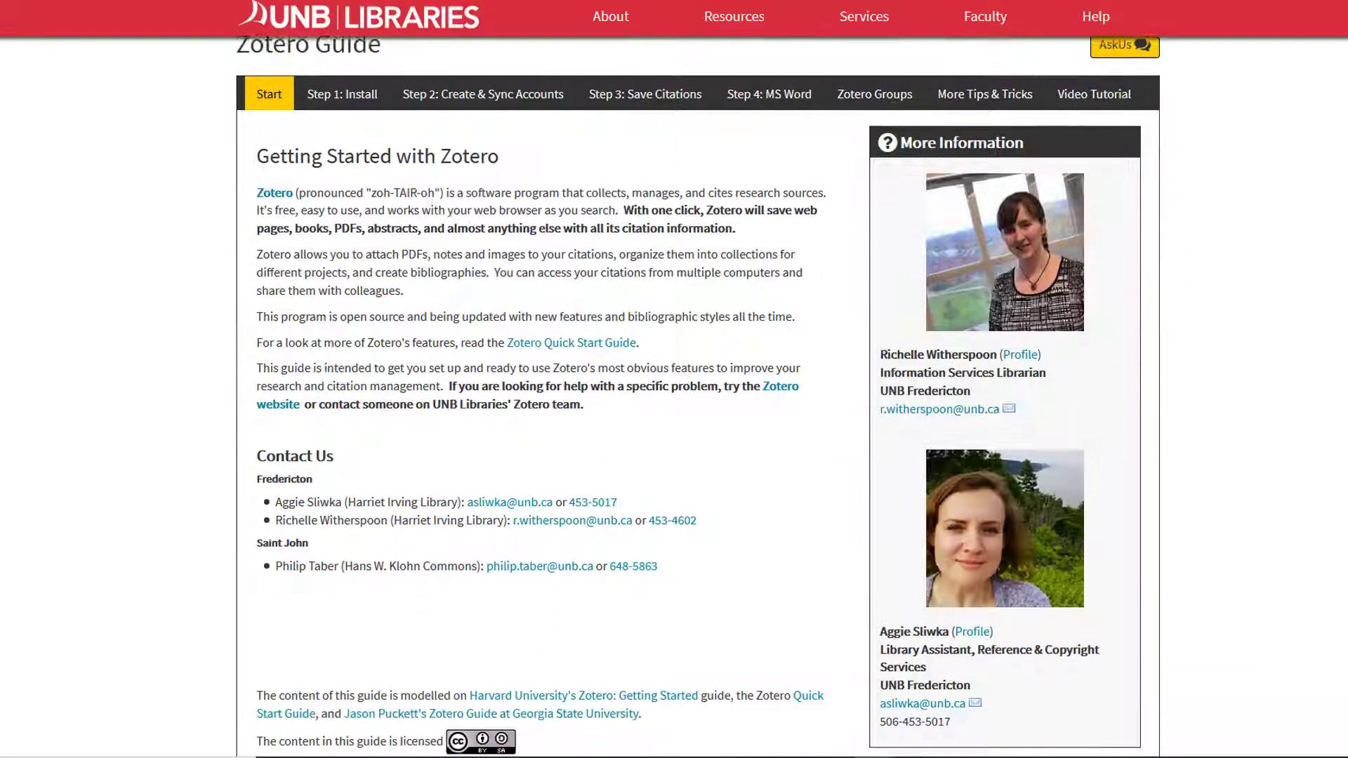